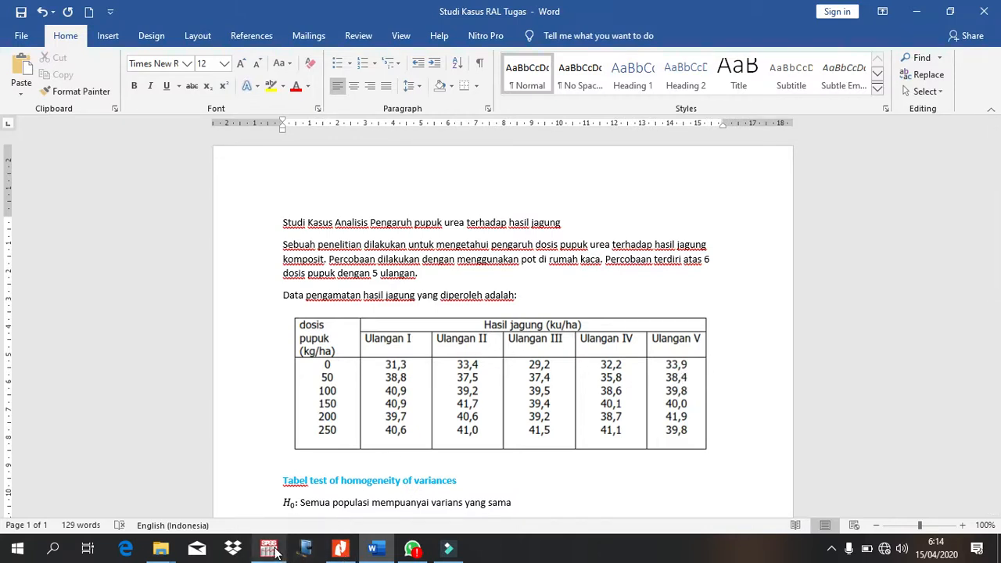
Step: Switch to SPSS and examine the Urea and Hasil variable definitions and data against the corn yield table in the Word document
mouse_move(275, 554)
left_click(275, 554)
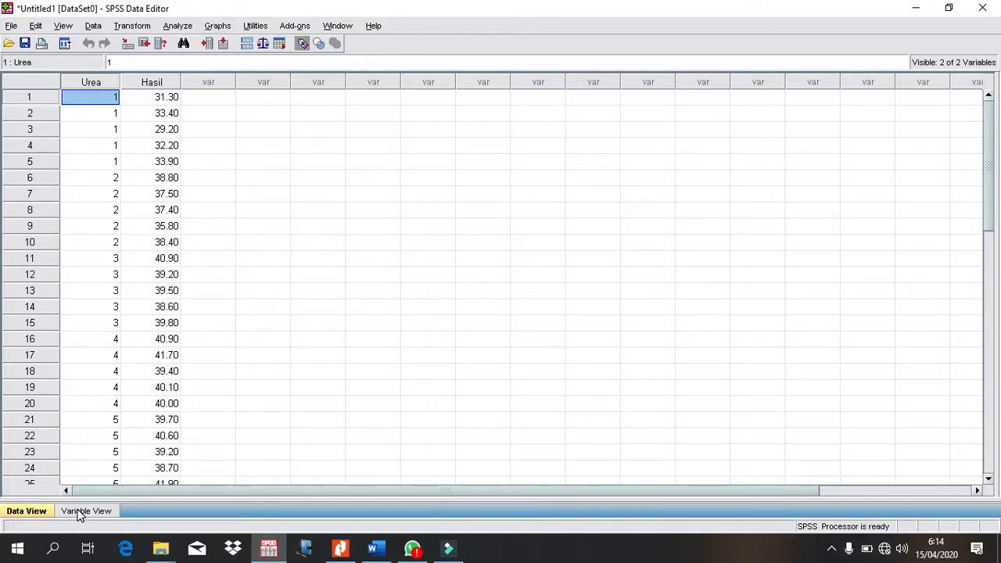
left_click(79, 512)
left_click(77, 95)
left_click(80, 77)
left_click(82, 93)
left_click(81, 79)
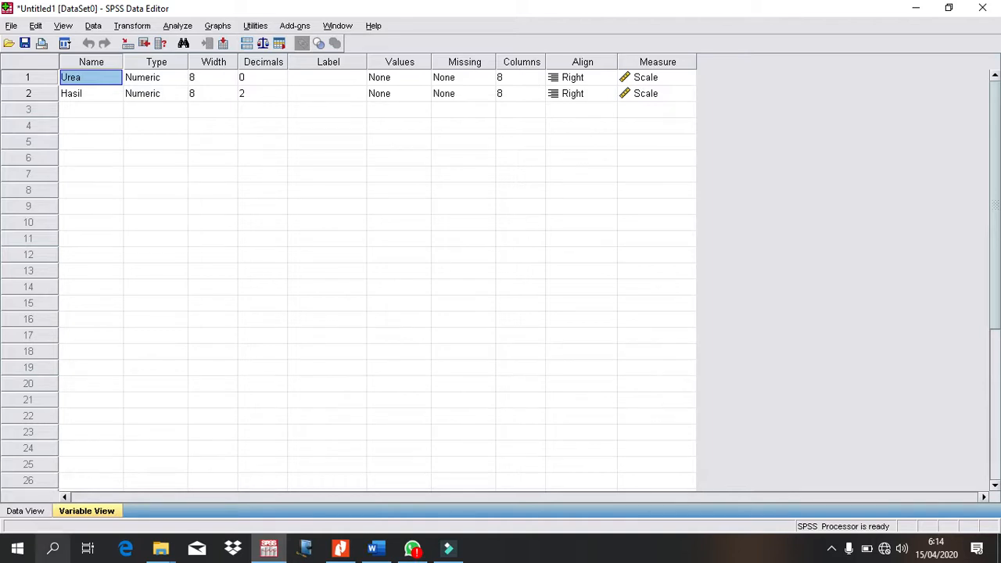
left_click(25, 510)
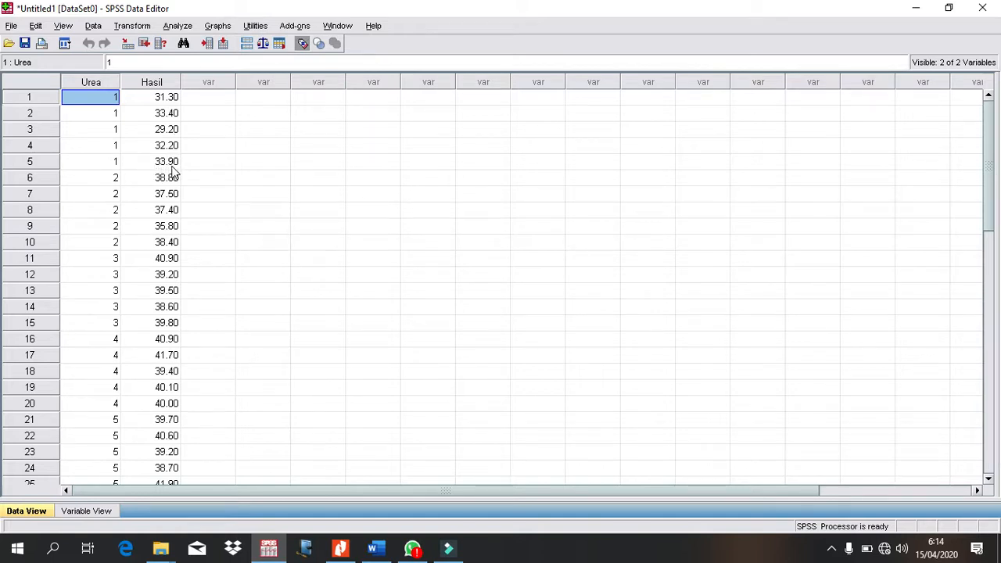
left_click(375, 549)
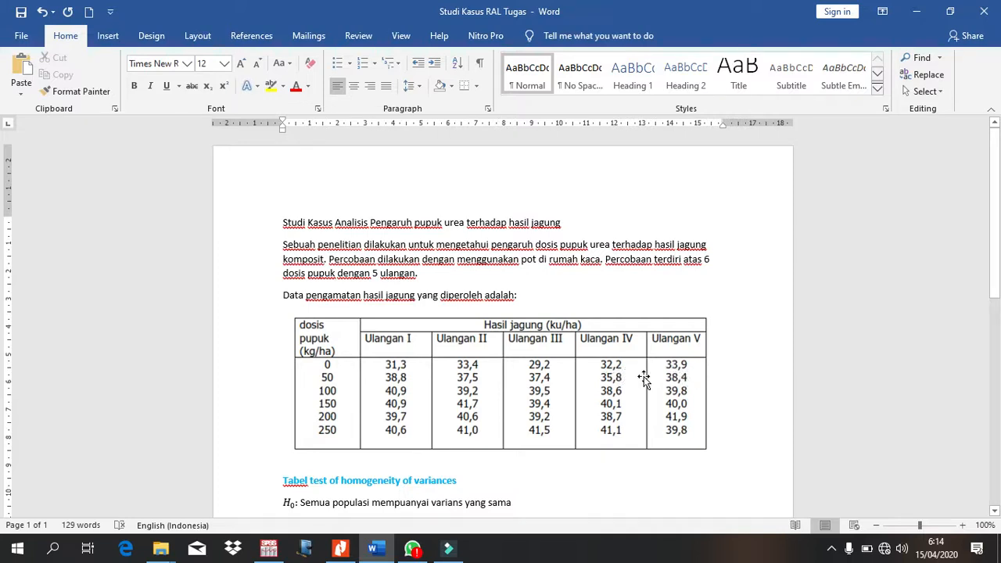
left_click(269, 547)
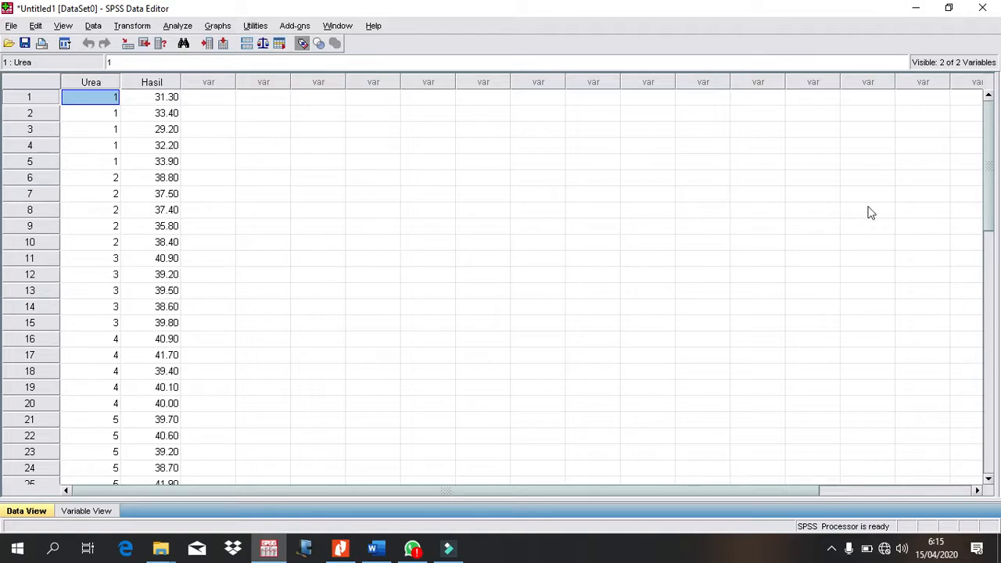
Step: Open the One-Way ANOVA analysis and clear Urea from the factor and Hasil from the dependent list
left_click(180, 27)
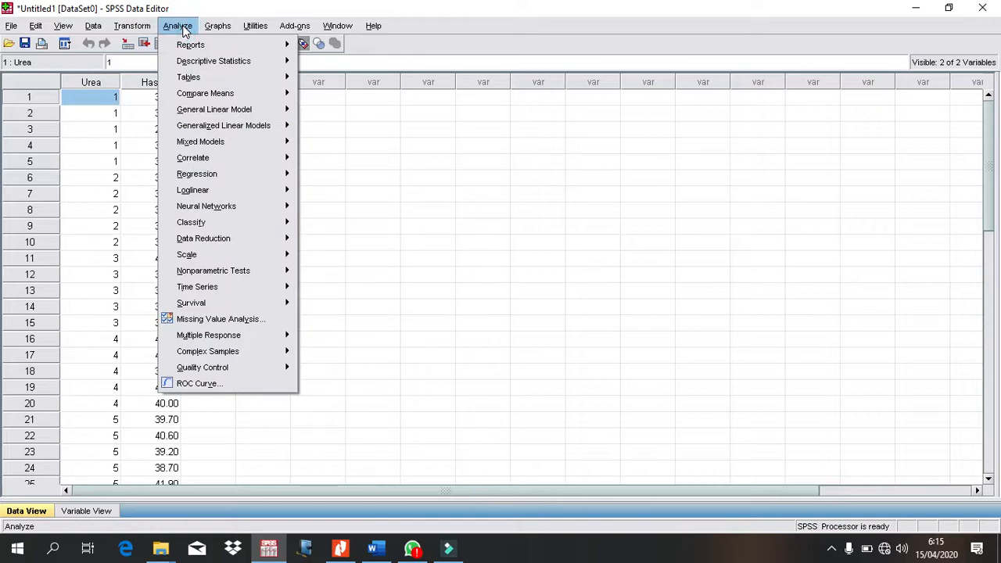
mouse_move(190, 96)
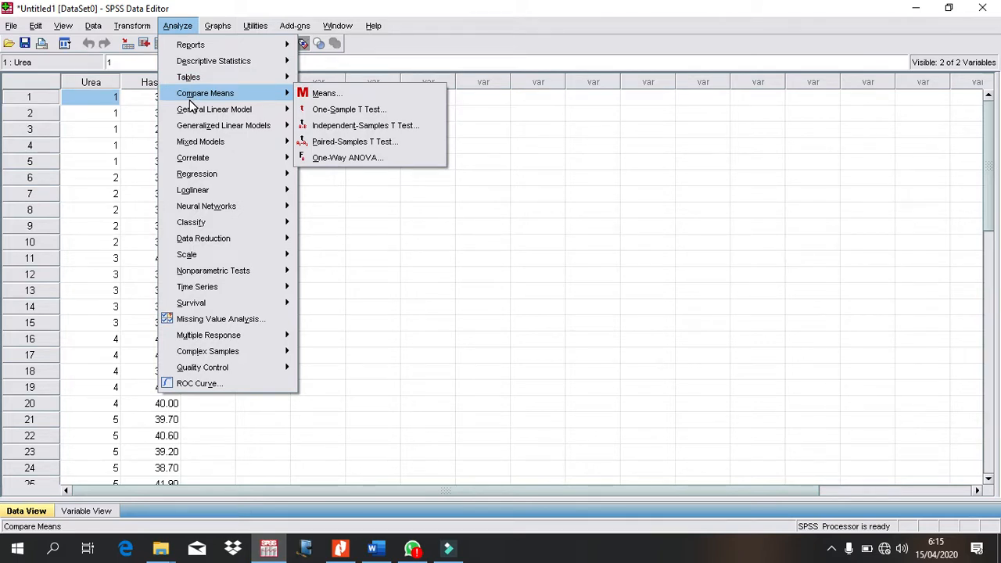
left_click(359, 159)
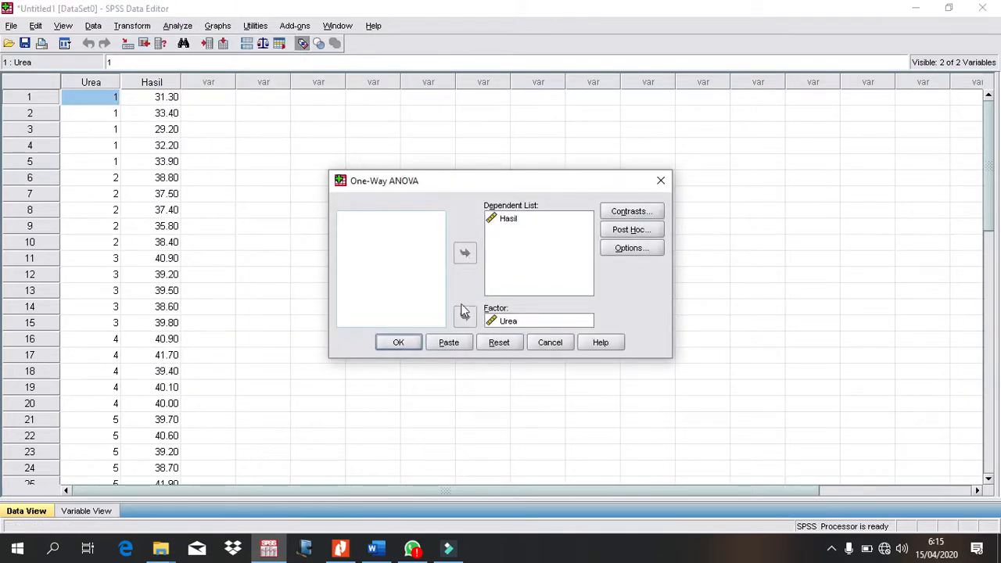
left_click(507, 321)
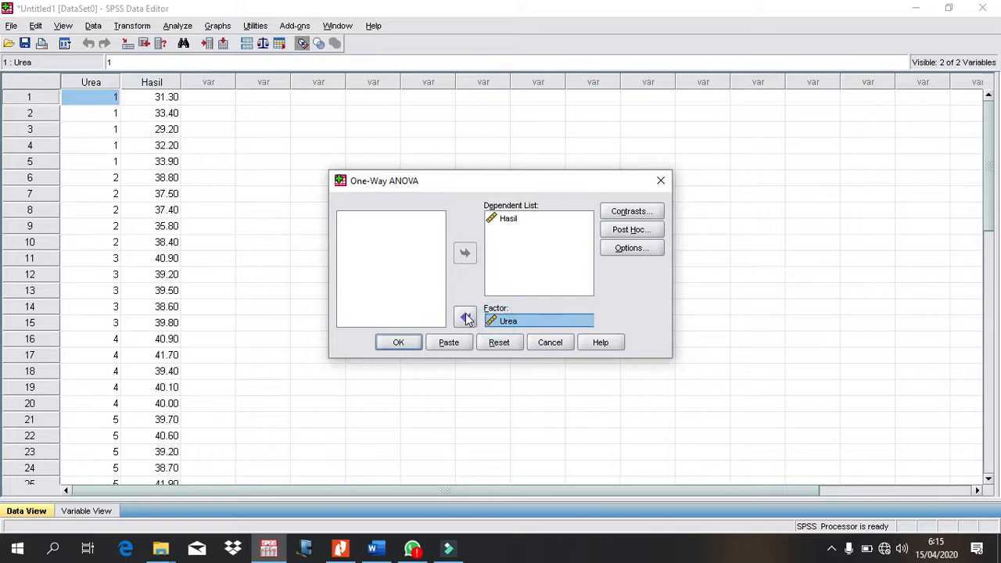
left_click(464, 316)
left_click(465, 252)
left_click(499, 231)
left_click(464, 254)
left_click(504, 219)
left_click(465, 253)
left_click(373, 255)
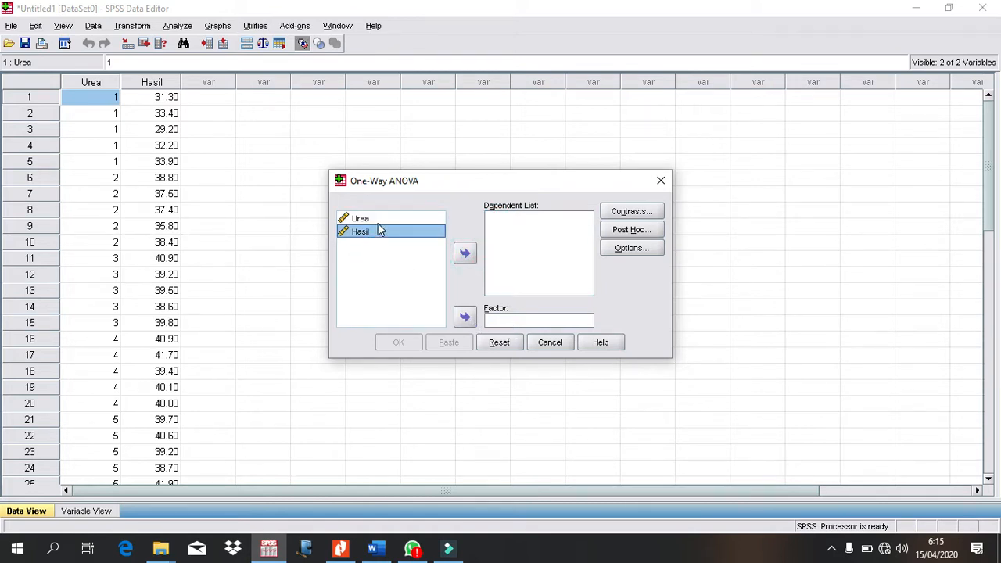
Step: Assign Urea as the factor and Hasil as the dependent variable of the one-way ANOVA
left_click(374, 221)
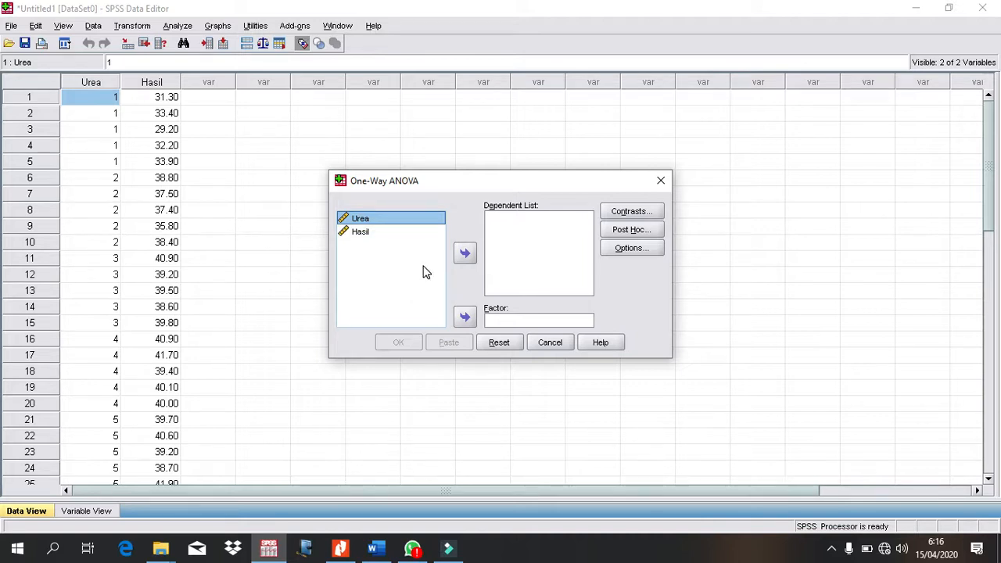
left_click(349, 233)
left_click(353, 218)
left_click(465, 317)
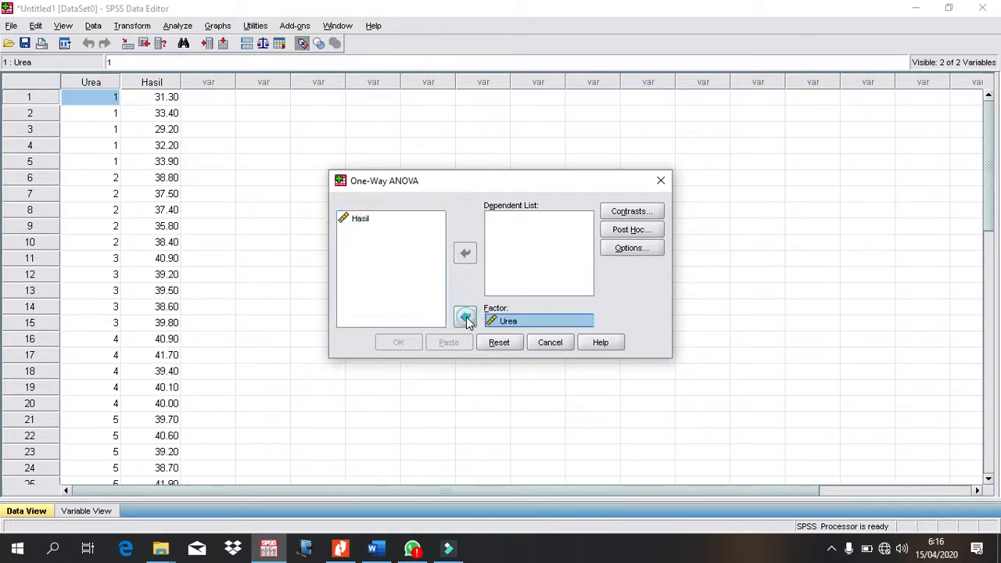
left_click(359, 226)
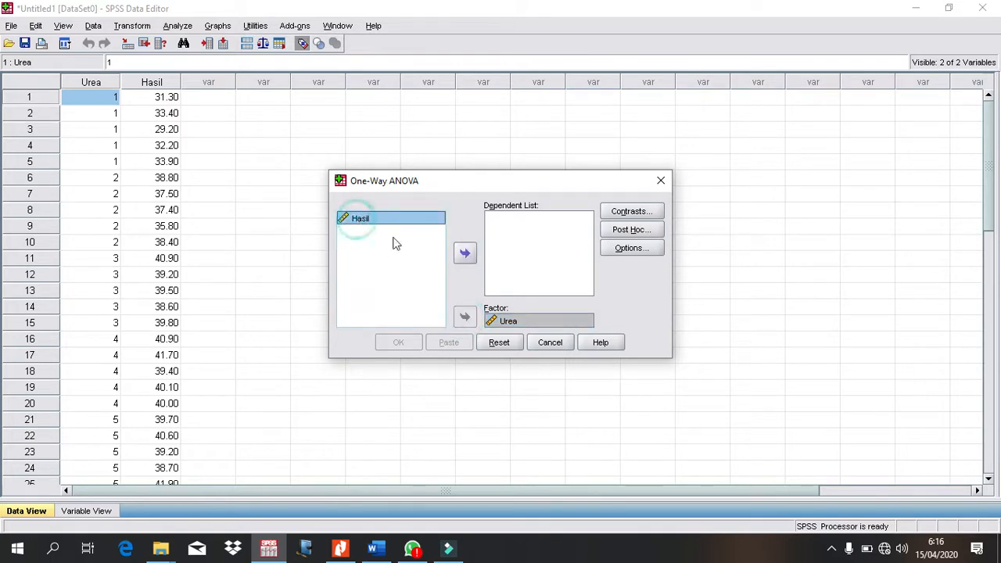
left_click(464, 255)
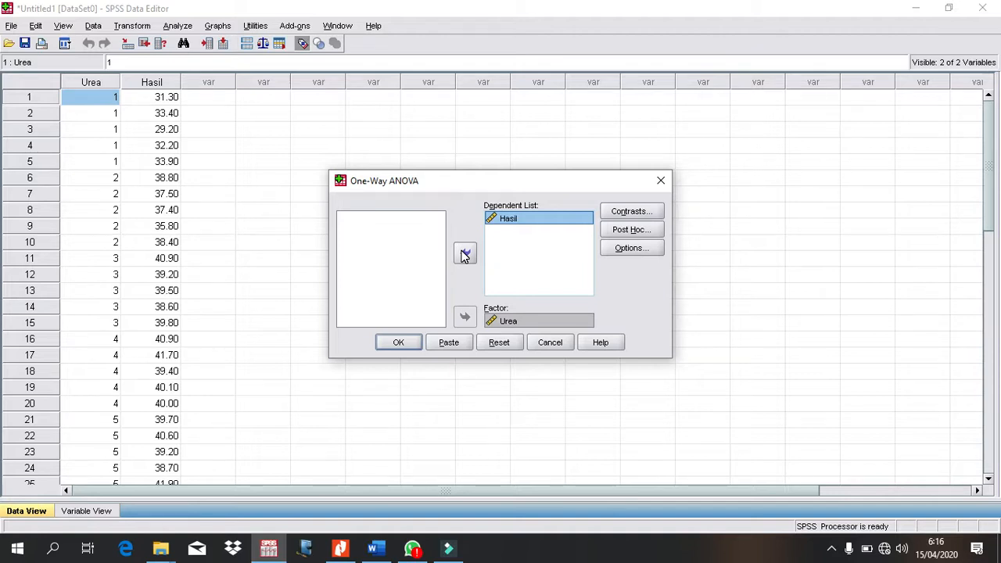
Step: Use LSD, Tukey and Duncan as the post hoc comparisons at the 0.05 significance level
left_click(631, 229)
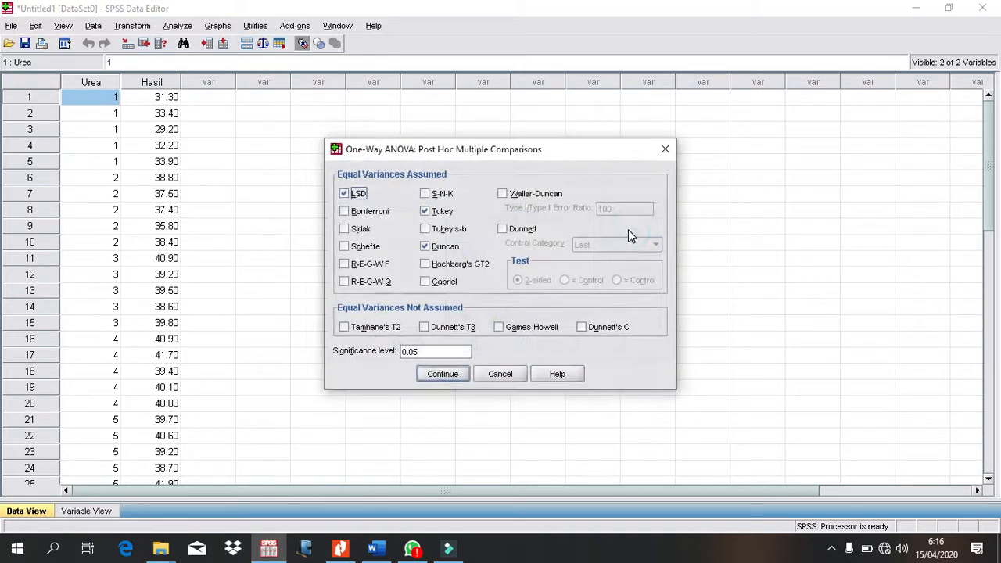
left_click(344, 194)
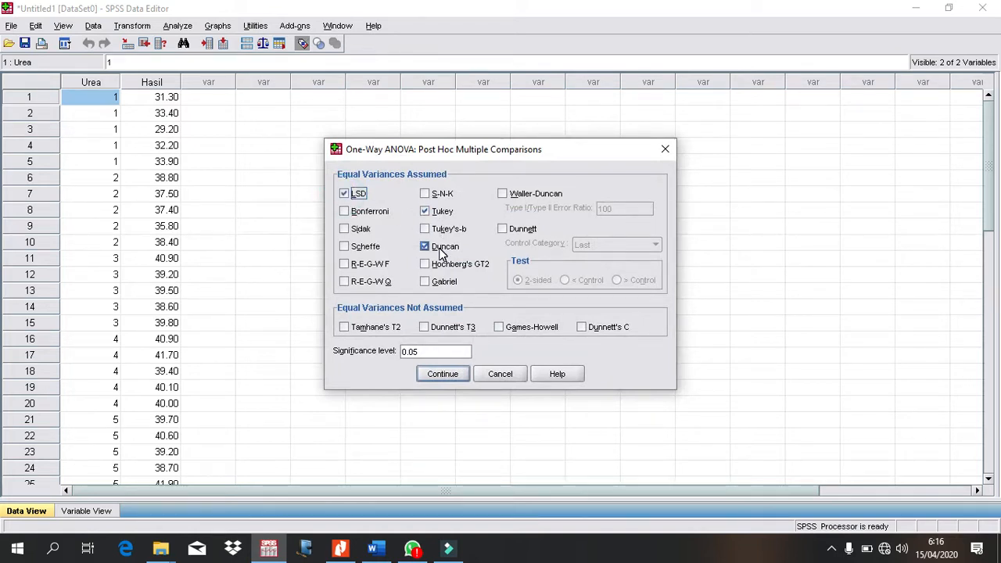
left_click(443, 374)
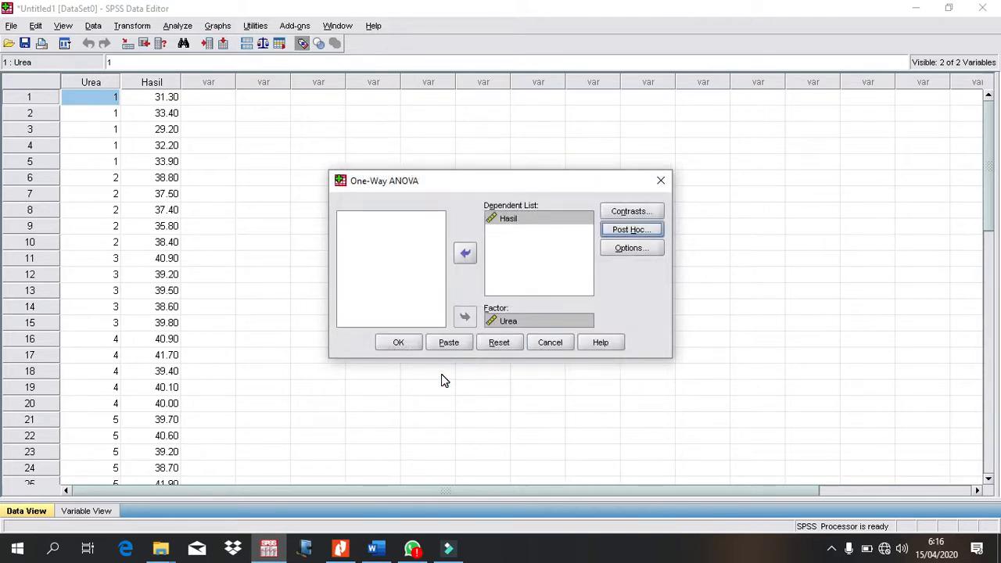
Step: Turn off descriptive statistics, keep the homogeneity of variance test, and run the one-way ANOVA
left_click(632, 251)
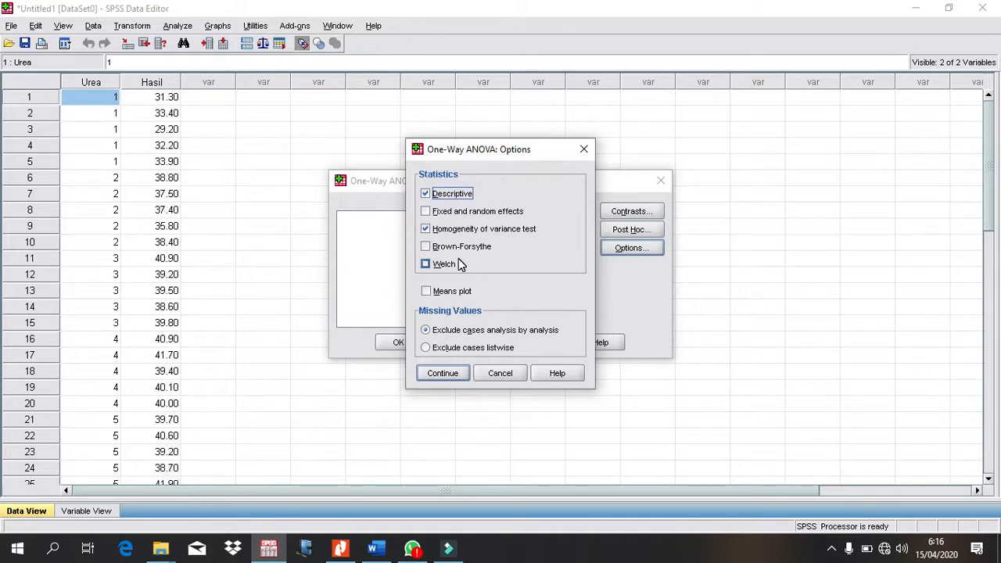
left_click(426, 193)
left_click(443, 374)
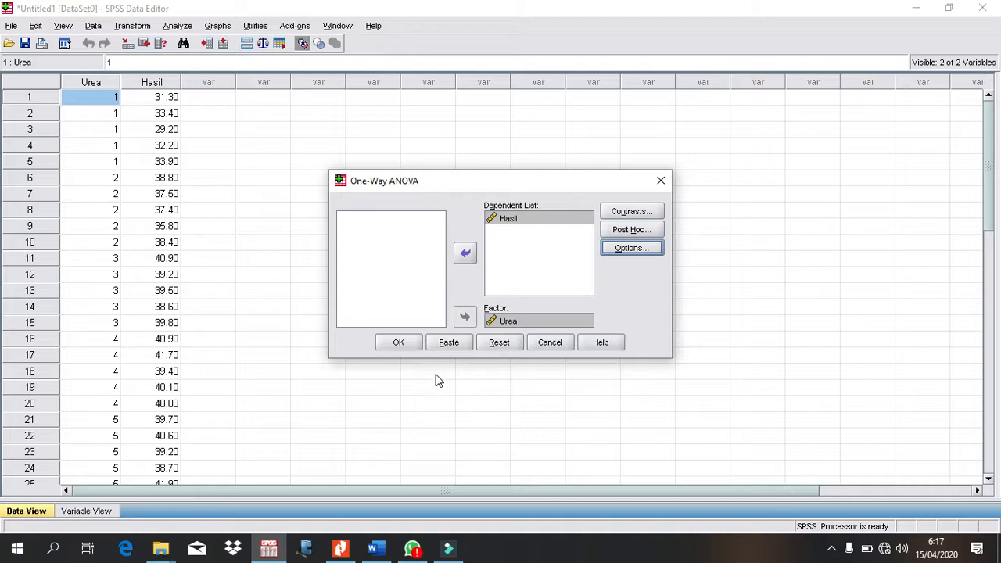
left_click(395, 345)
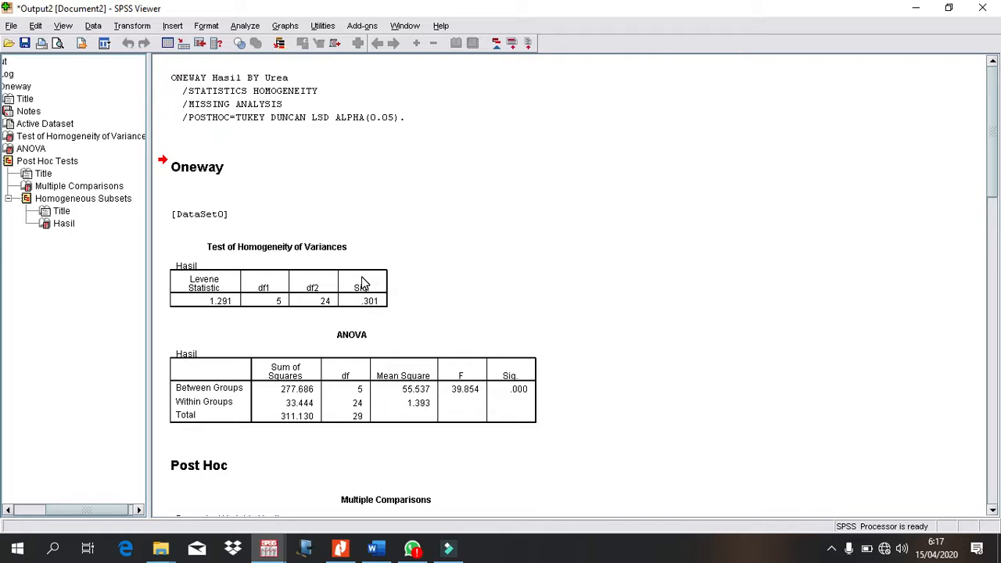
Step: Copy the Test of Homogeneity of Variances table from the SPSS output into the Word document beneath "Berdasarkan Tabel test of homogeneity of variances"
left_click(208, 301)
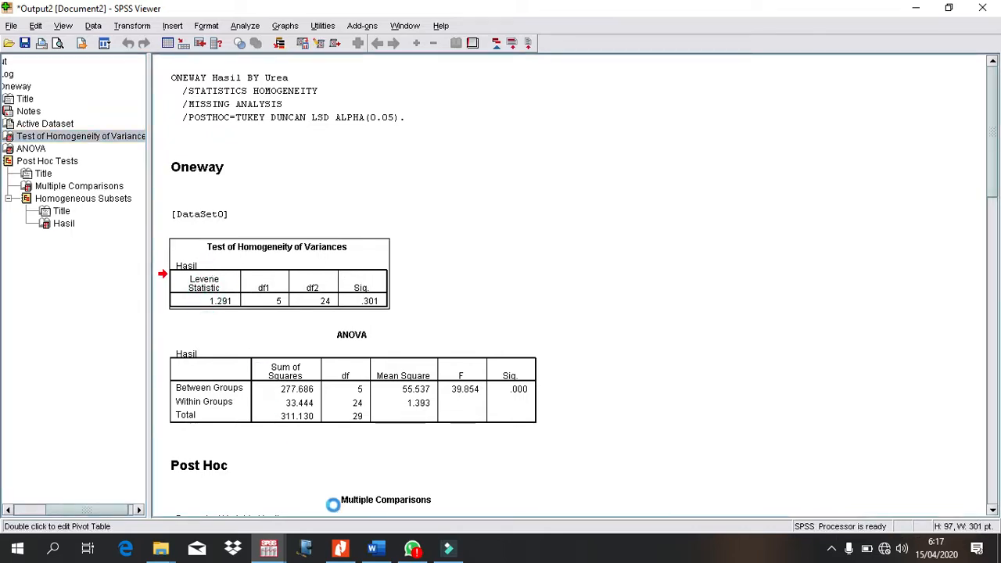
left_click(377, 549)
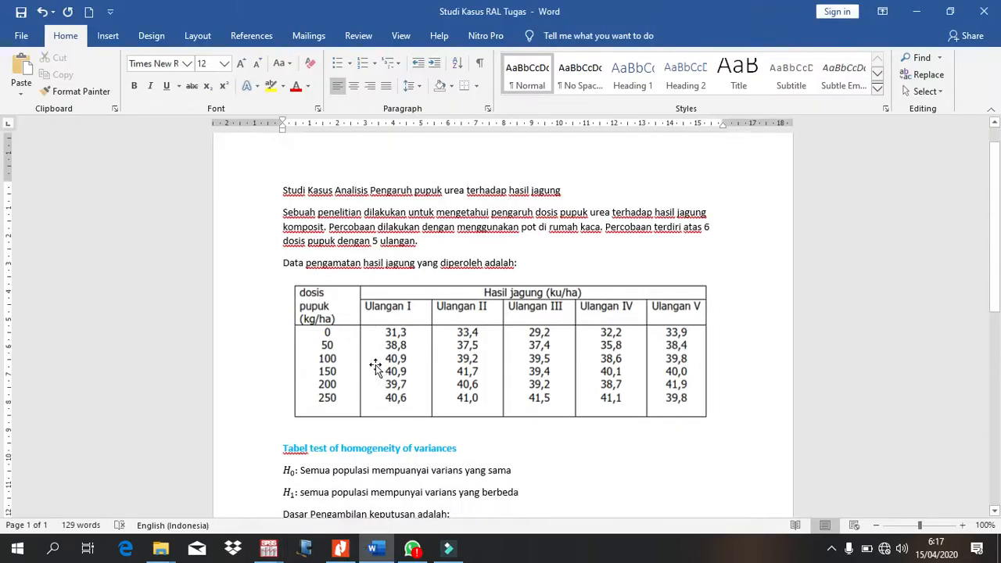
scroll(376, 367, "down", 4)
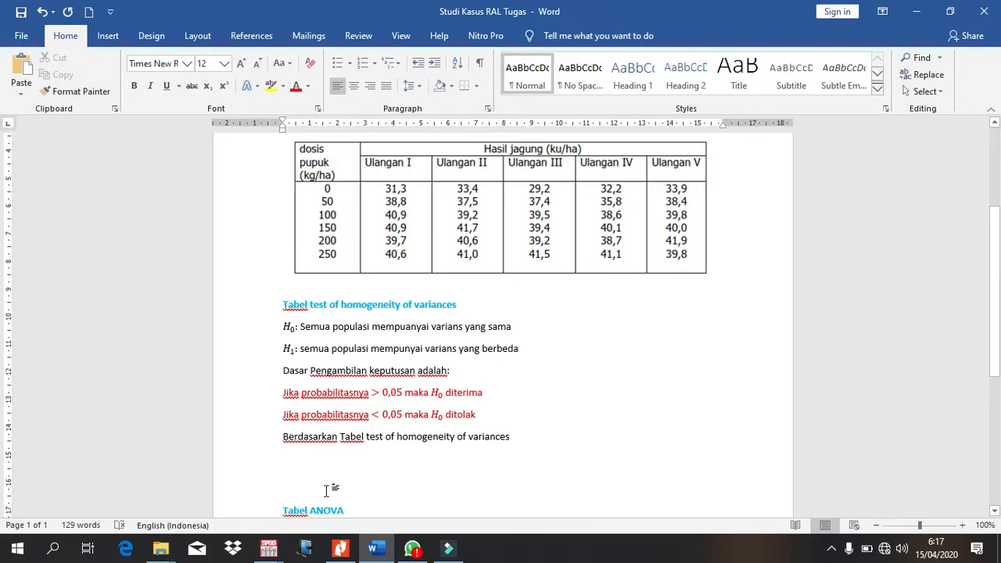
left_click(313, 462)
left_click(313, 462)
type("Test of Homogeneity of Variances Hasil Levene Statistic\tdf1\tdf2\tSig. 1.291\t5\t24\t.301")
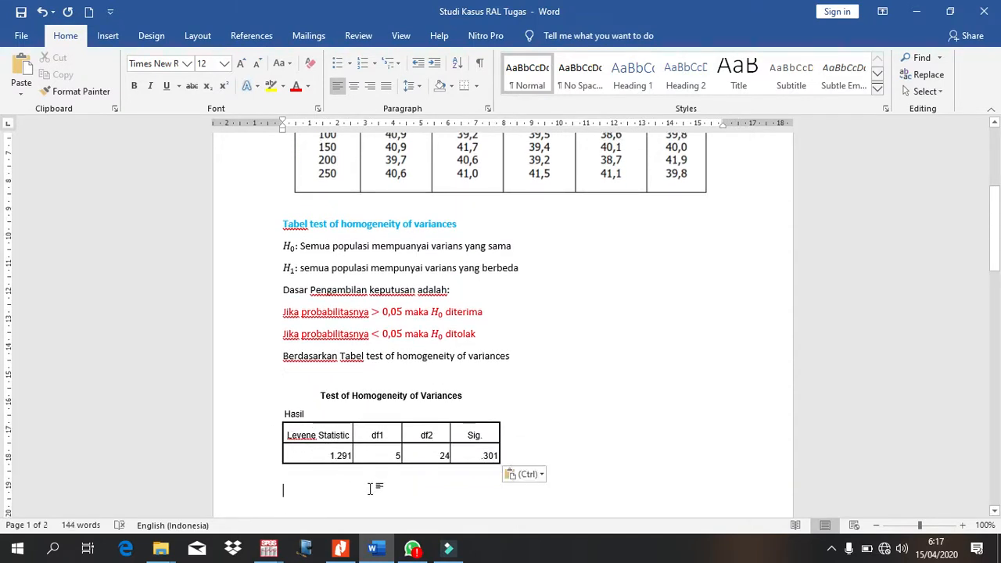
Step: Begin the interpretation below the pasted table with "Probablitas adalah 0,301 lebih besar 0,05 artinya"
type("Probablitas")
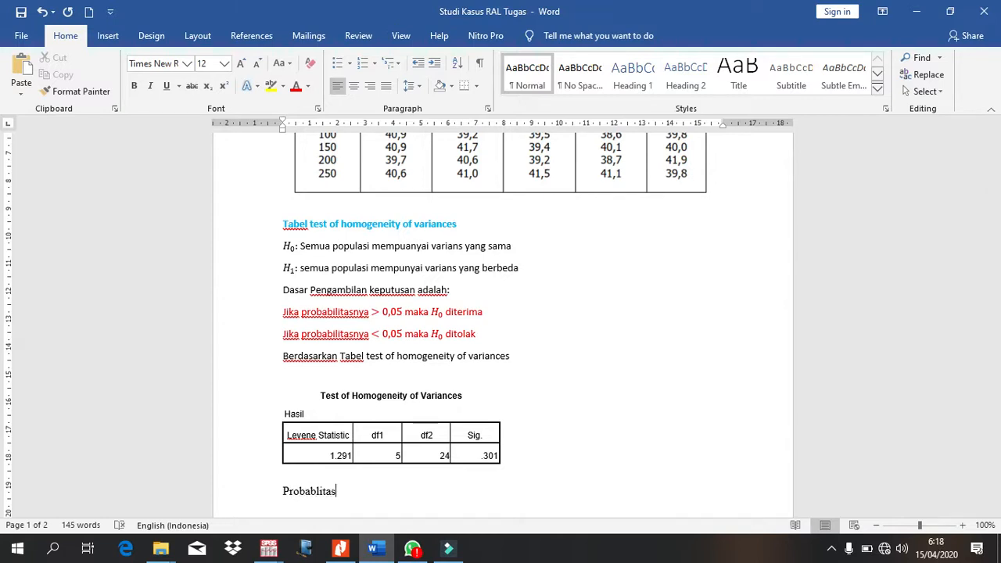
type(" adalah 0")
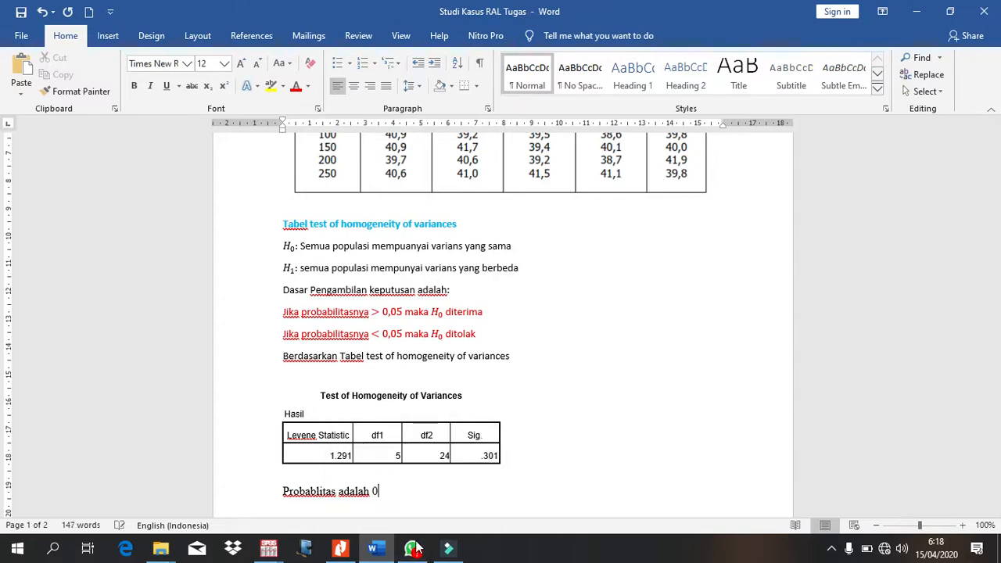
type(",301")
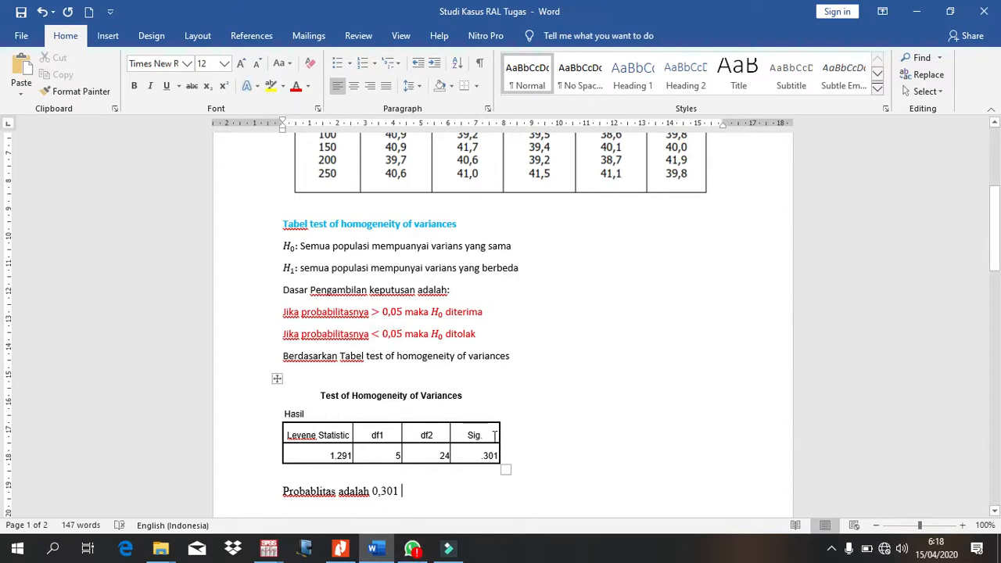
type("lebih")
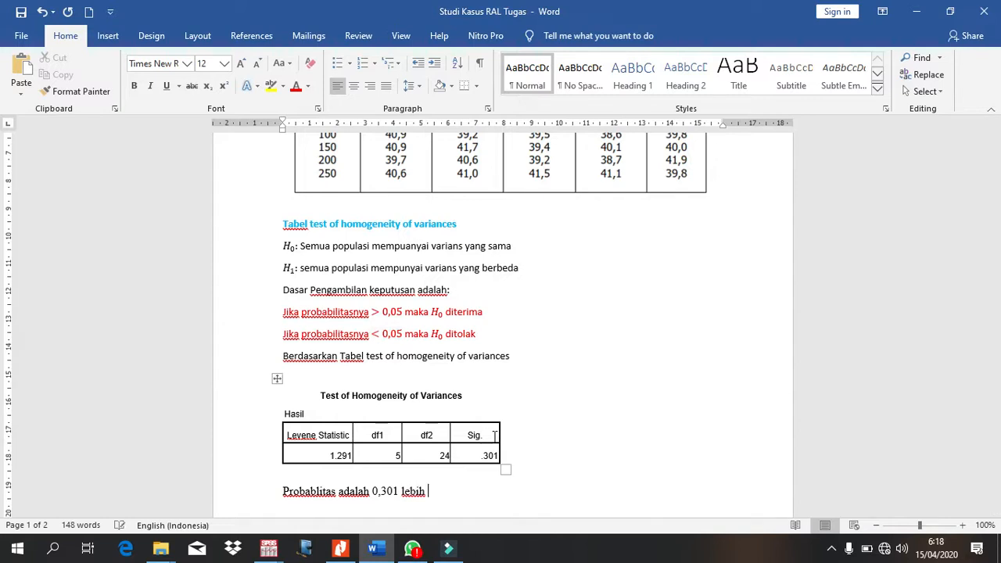
type(" besar 0,05")
type("artinya  ")
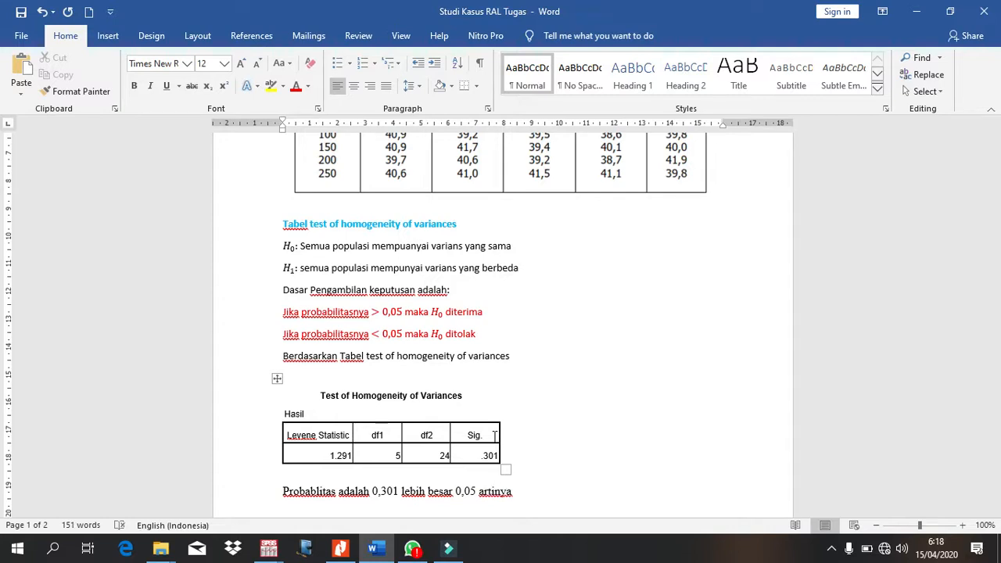
type("H0 diterima, sehingga dapat disimpukkan bahwa")
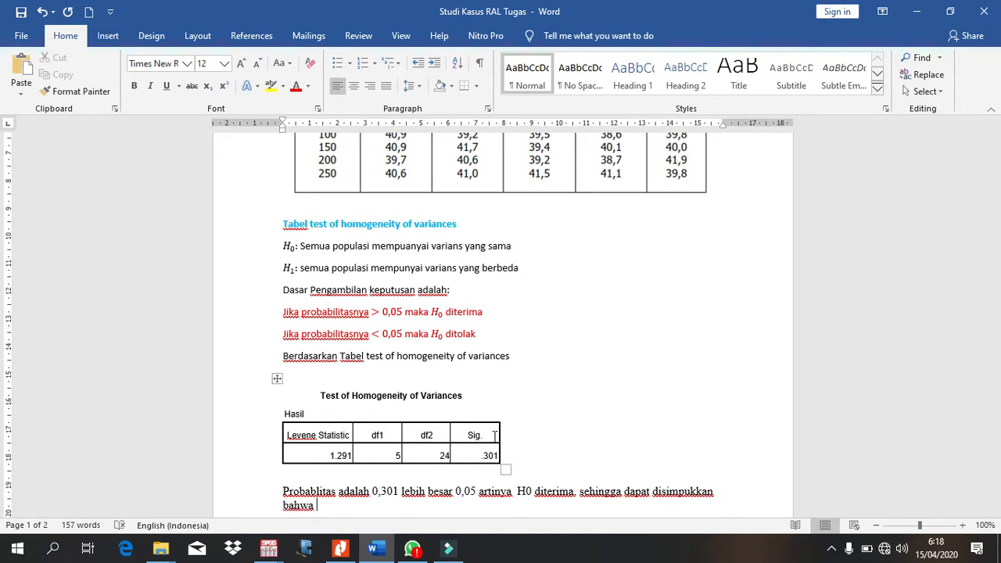
Step: Continue the interpretation with "H0 diterima, sehingga dapat disimpukkan bahwa semua populasi mempunyai varians yang sama"
type("semua populasi")
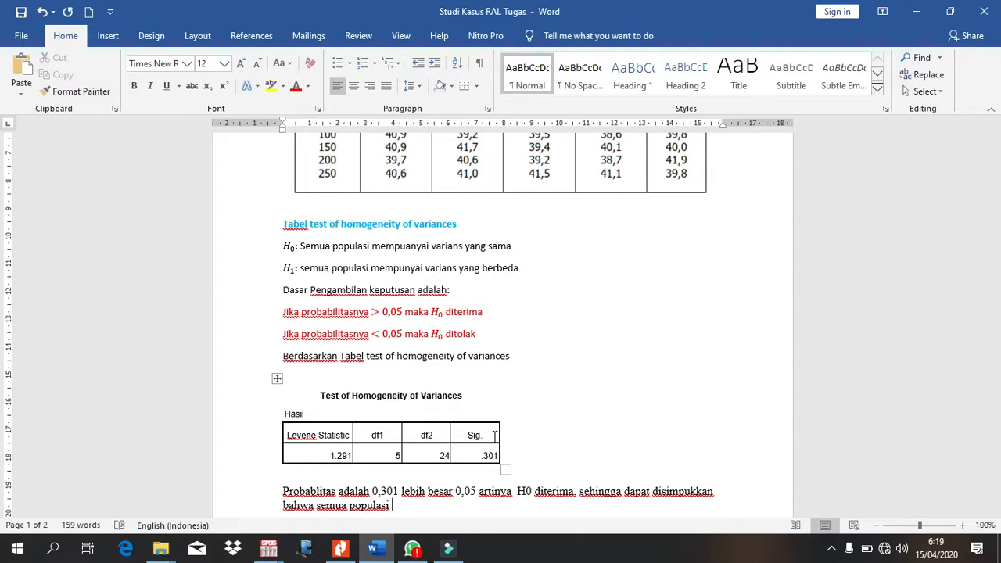
type(" mempunyai varians y")
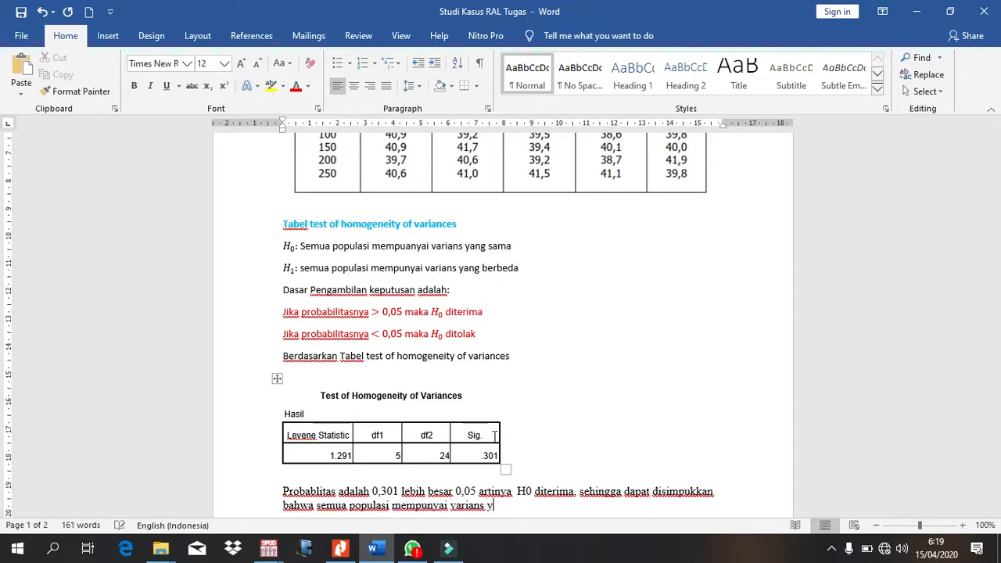
type("ang sama")
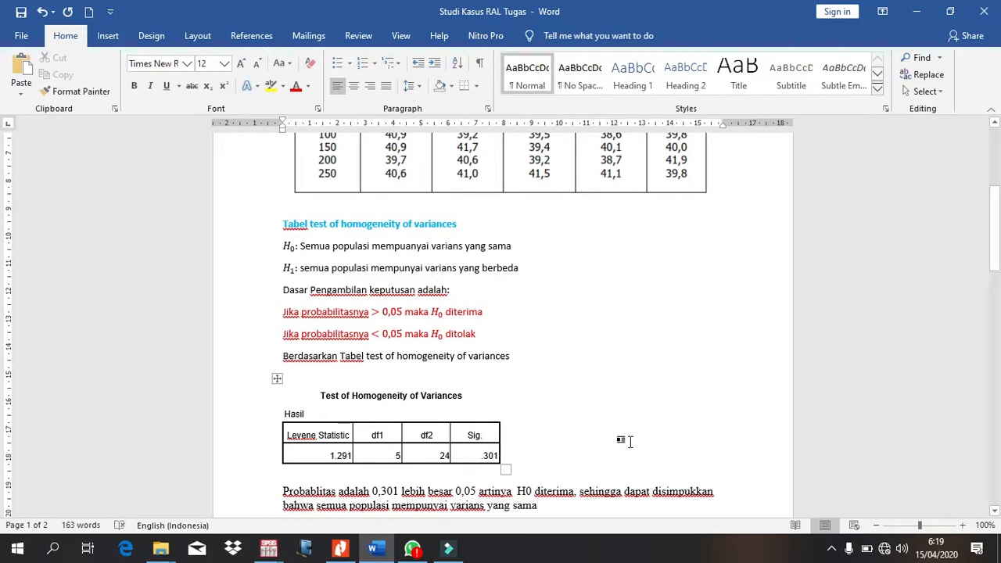
Step: Correct the misspelled word "disimpukkan" to "disimpulkan" in the interpretation sentence
left_click(691, 492)
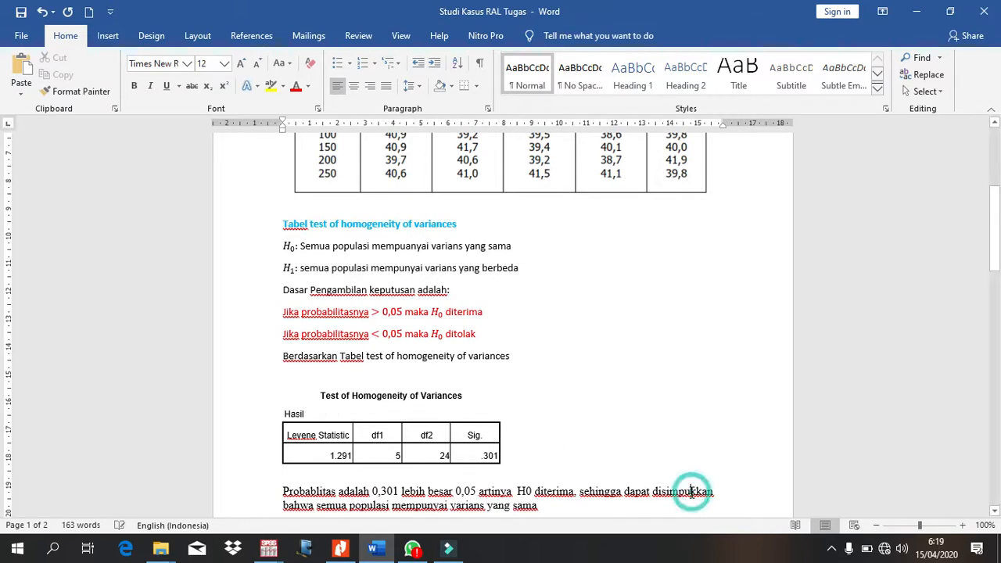
key("BackSpace")
type("l")
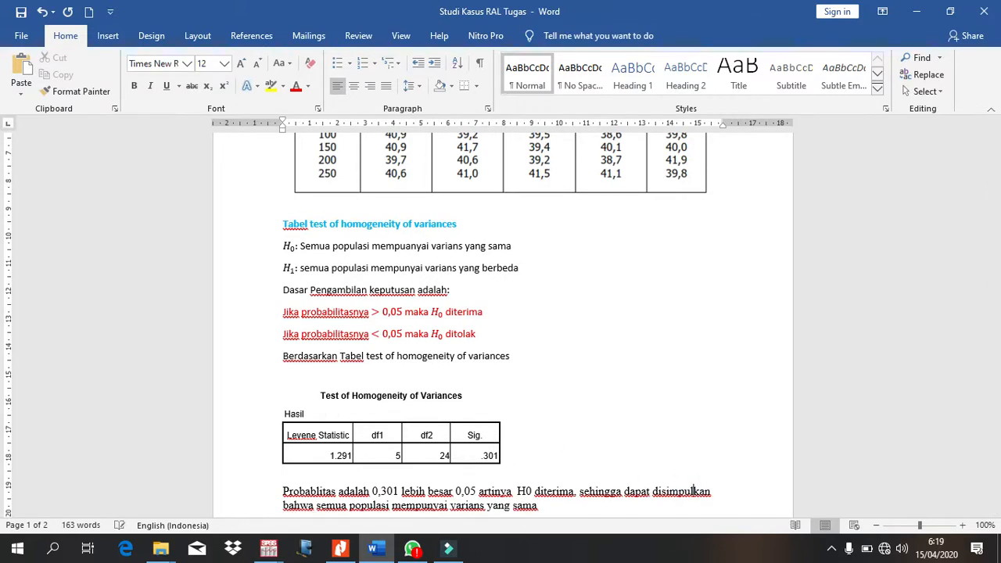
Step: Extend the homogeneity interpretation sentence with ", uji dapat dilanjutkan."
left_click(555, 506)
type(". uji dapat dilanjutkan.")
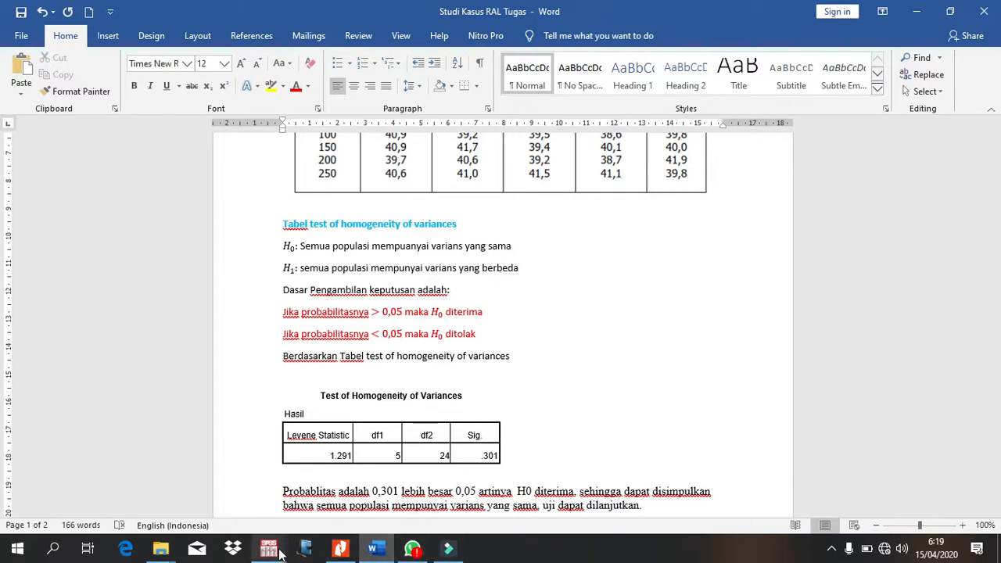
Step: Switch to the SPSS output and copy the ANOVA table
scroll(577, 432, "down", 3)
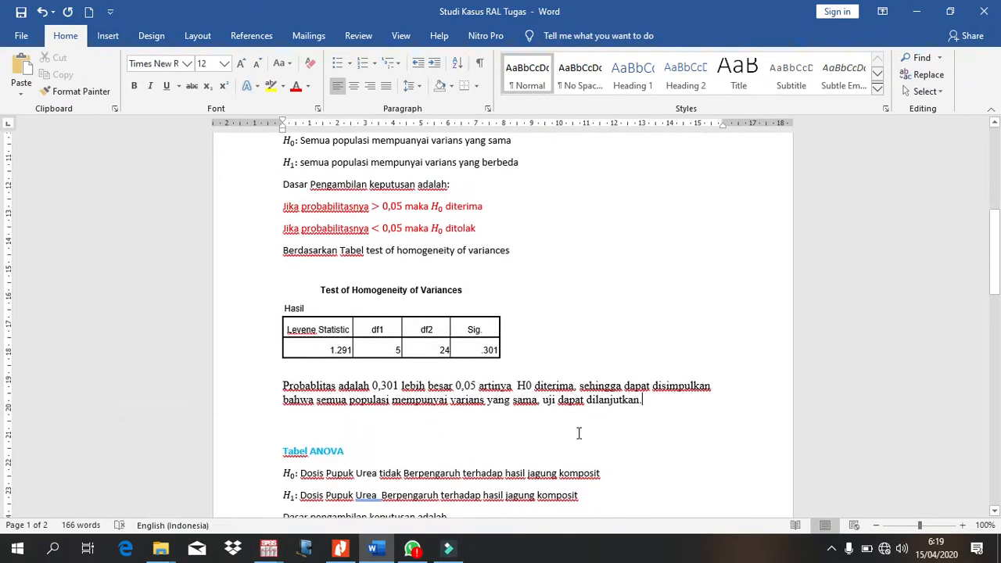
scroll(579, 433, "down", 4)
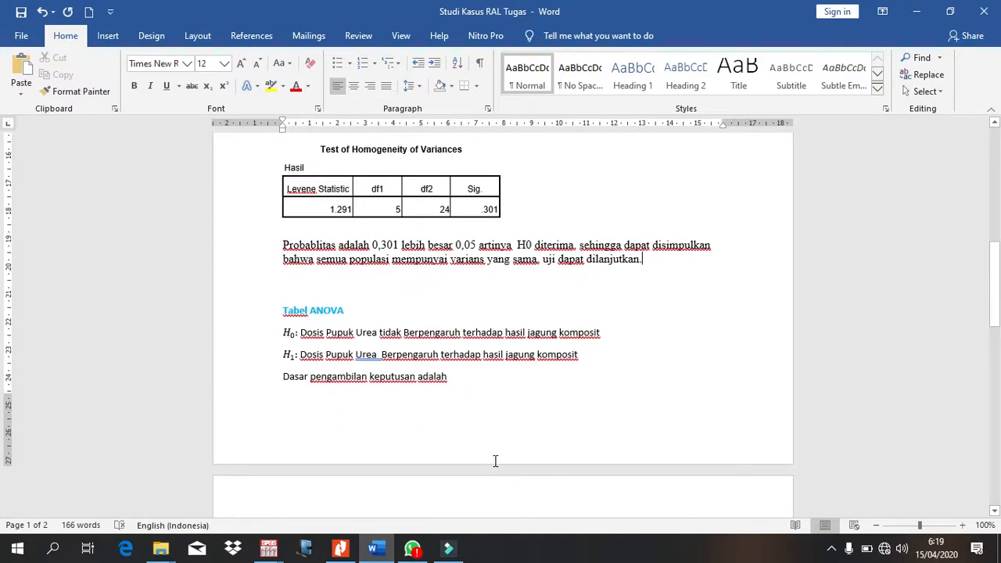
mouse_move(268, 549)
left_click(326, 501)
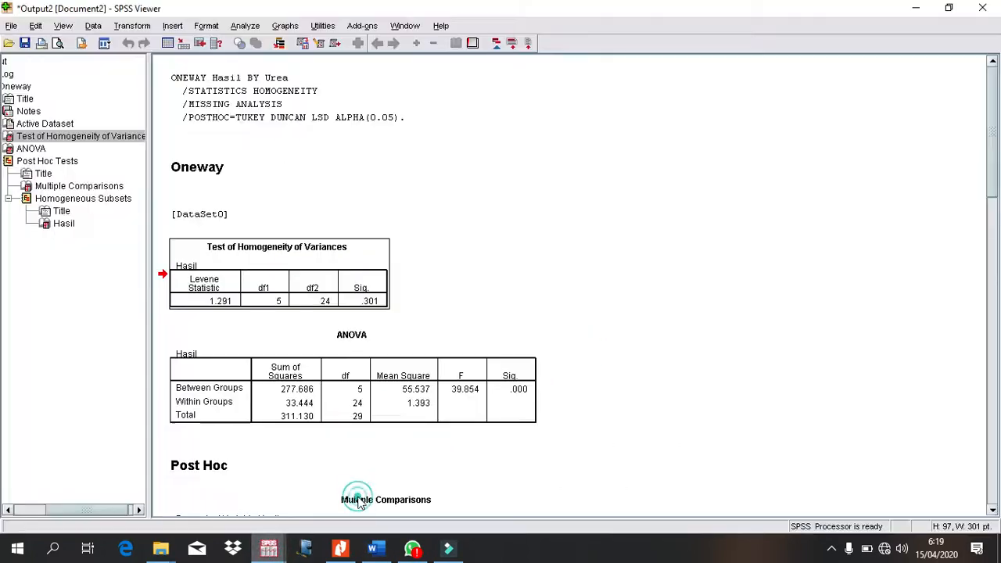
scroll(303, 326, "down", 4)
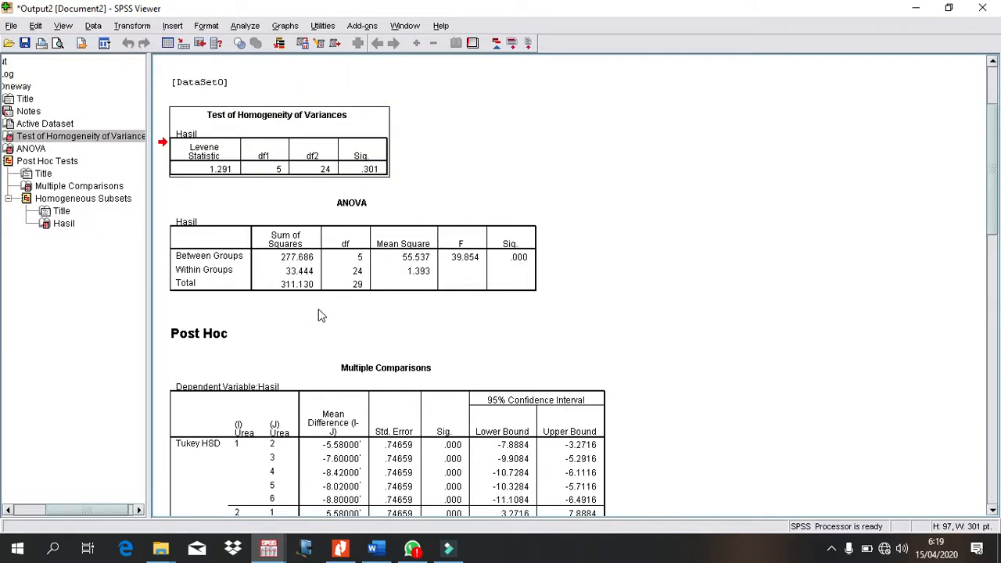
left_click(301, 274)
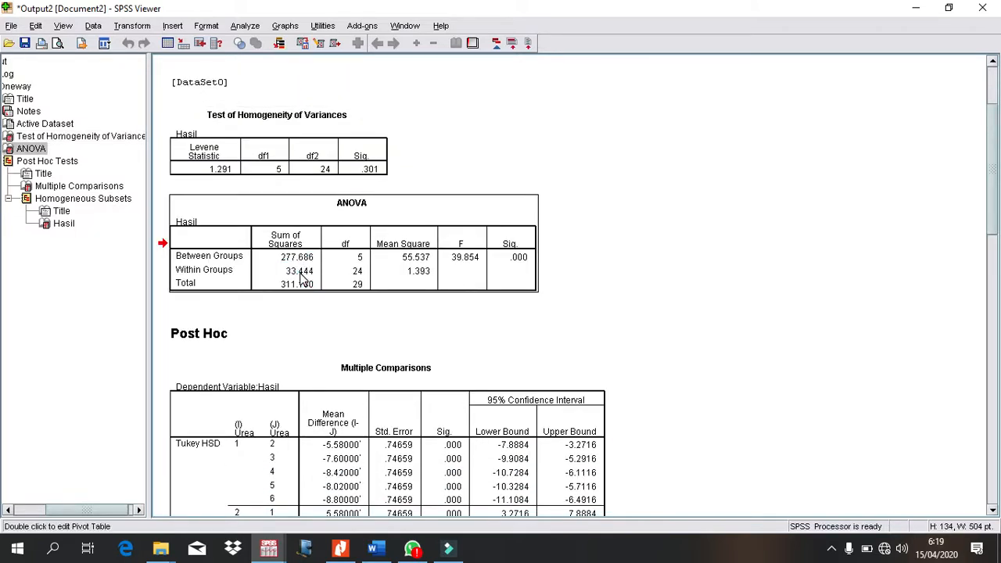
double_click(300, 274)
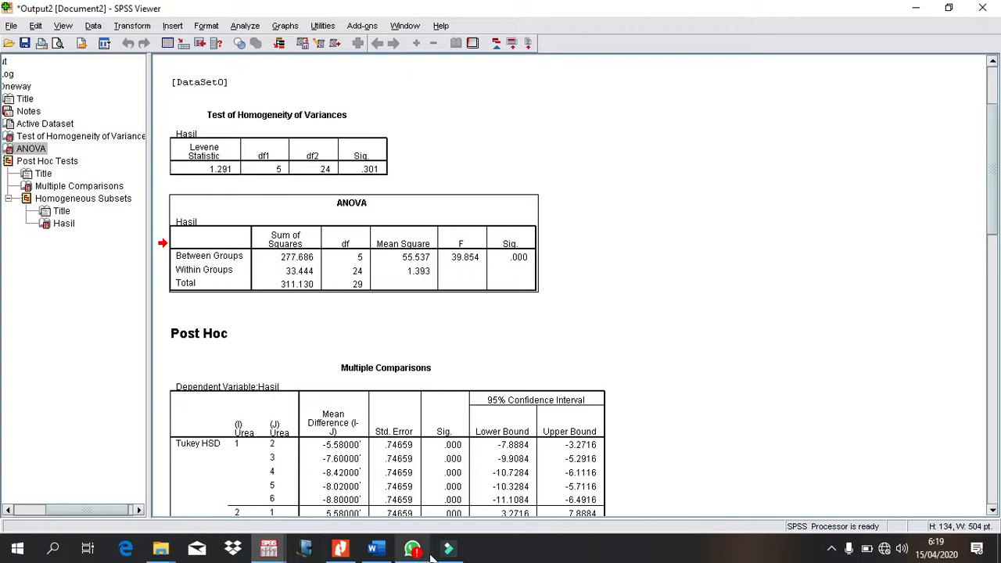
Step: Return to the Word document and paste the ANOVA table beneath "Berdasarkan table ANOVA"
left_click(375, 549)
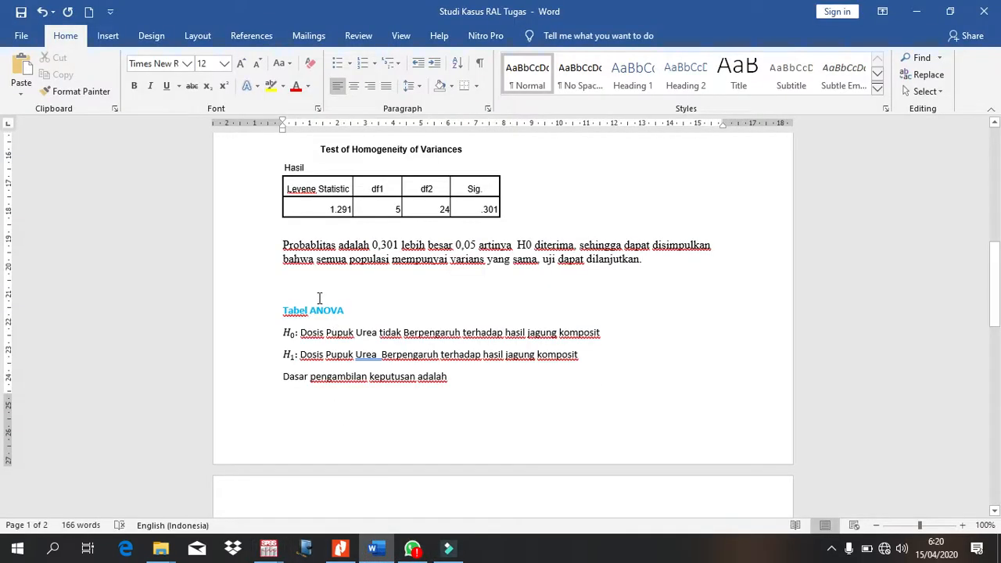
scroll(333, 293, "down", 3)
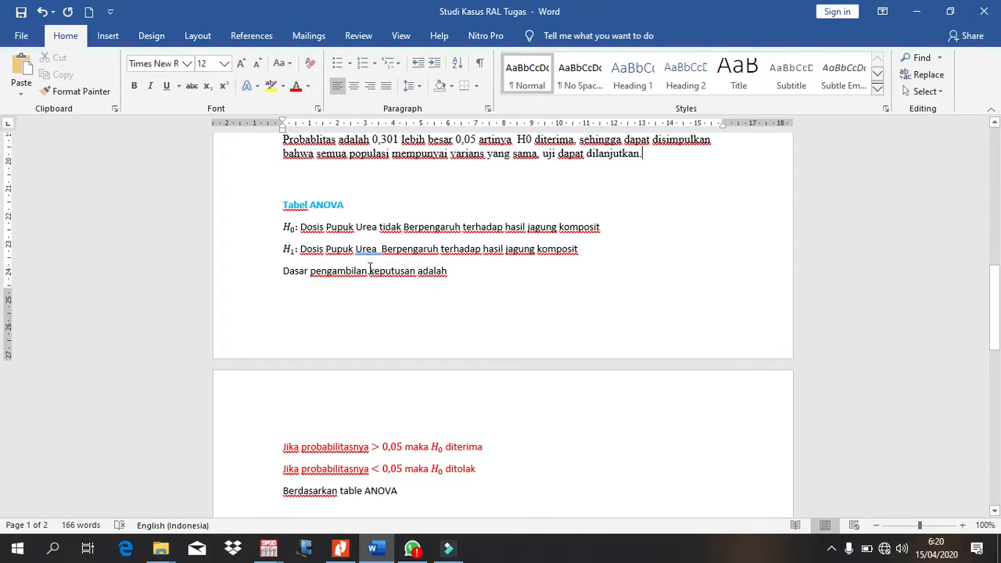
scroll(463, 303, "down", 3)
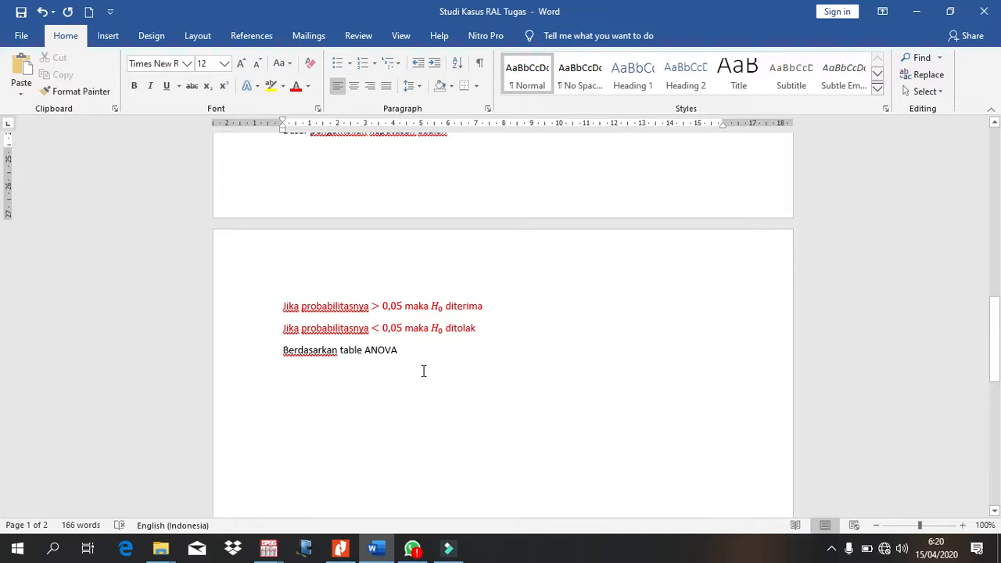
left_click(358, 370)
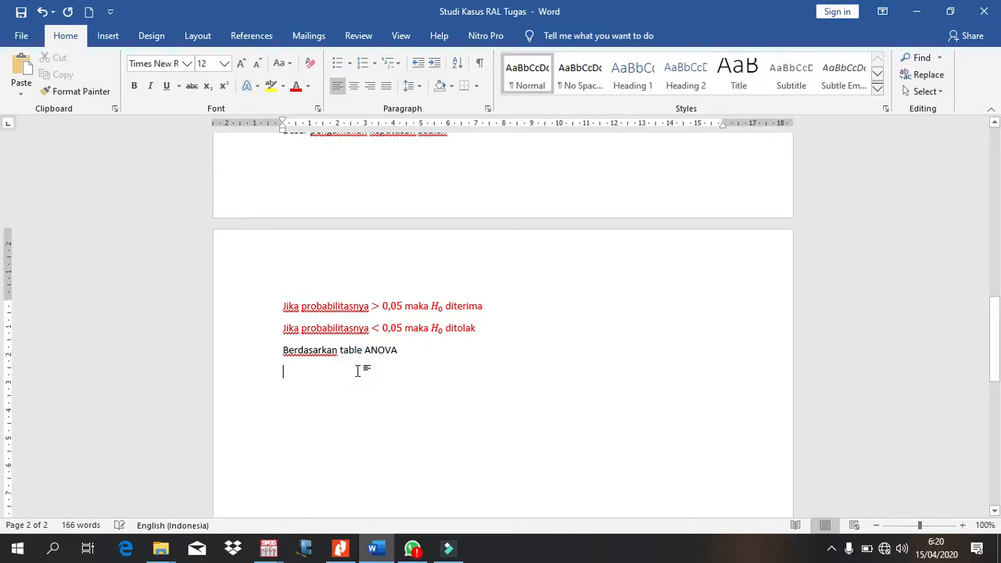
type("ANOVA Hasil \tSum of Squares\tdf\tMean Square\tF\tSig. Between Groups\t277.686\t5\t55.537\t39.854\t.000 Within Groups\t33.444\t24\t1.393 Total\t311.130\t29")
scroll(392, 381, "down", 2)
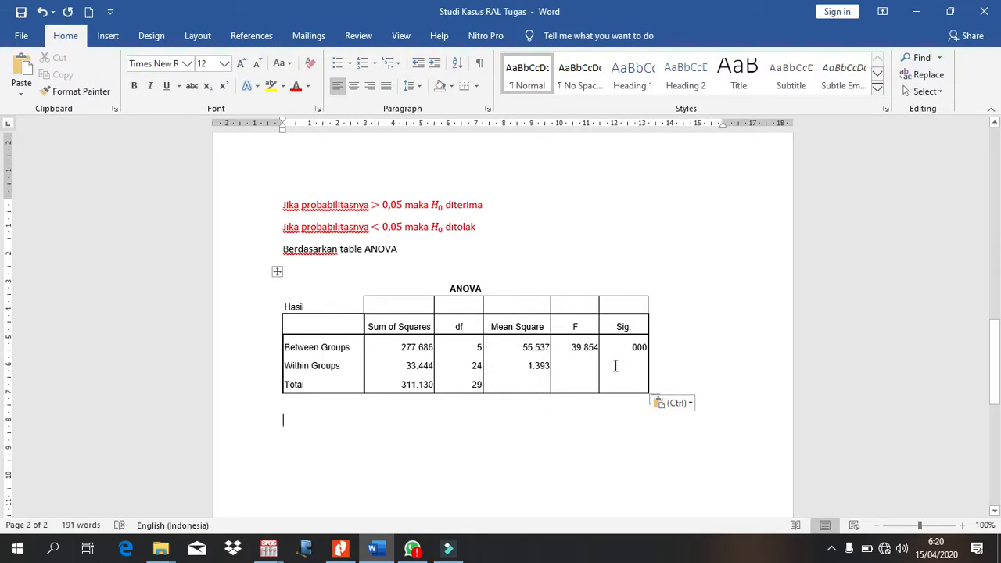
Step: Begin the interpretation below the ANOVA table with "Probabilitas adala 0,00"
type("pro")
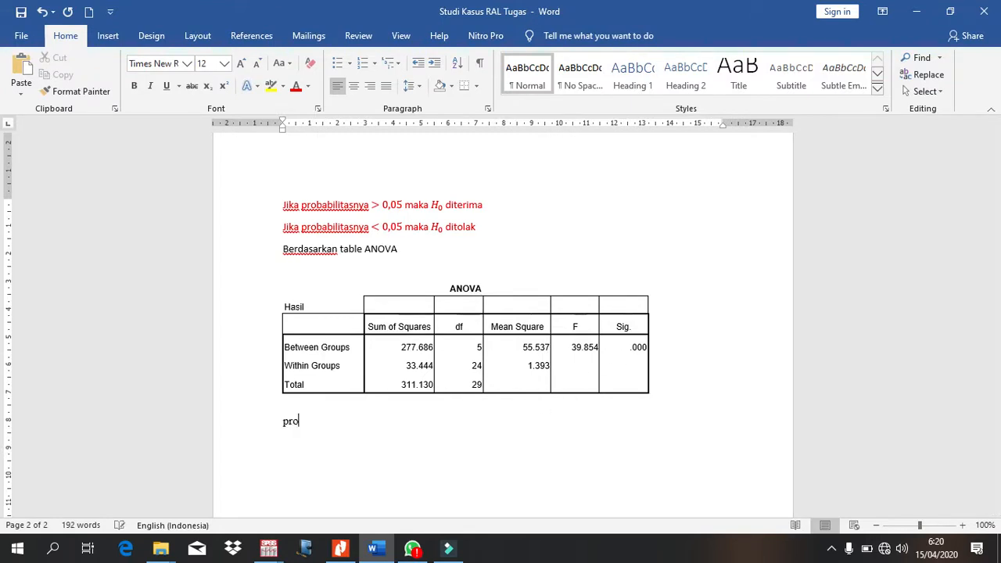
type("babilitas adala")
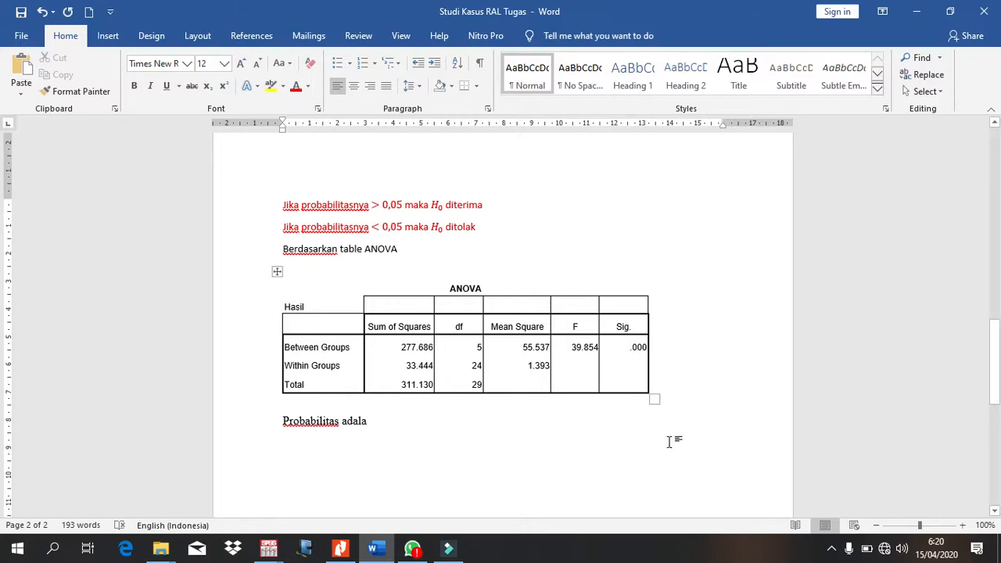
type("0,00")
key("Left")
key("Left")
key("Left")
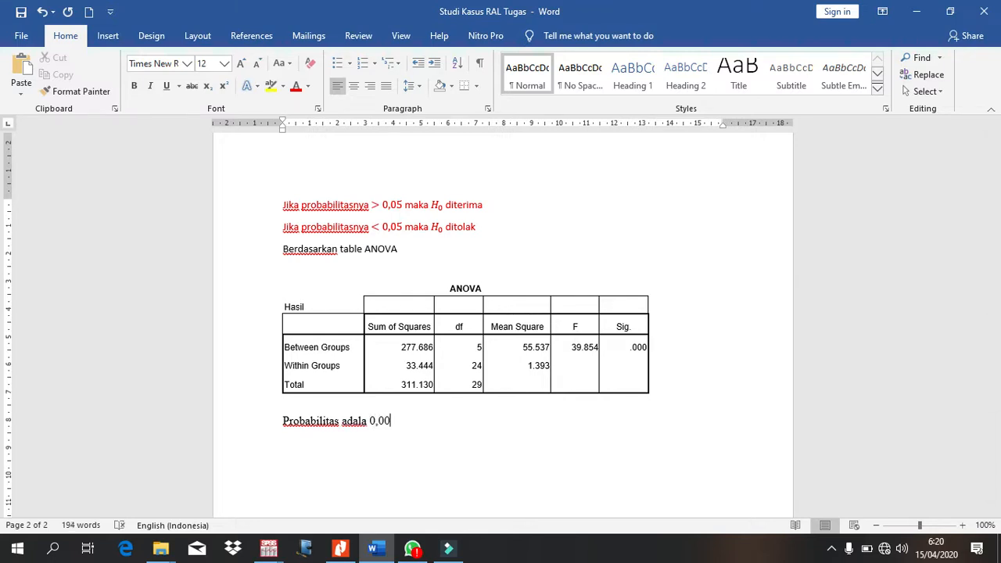
Step: Continue the ANOVA interpretation with "lebih kecil dari 0,05 artinya"
type("lebih kecil adrai")
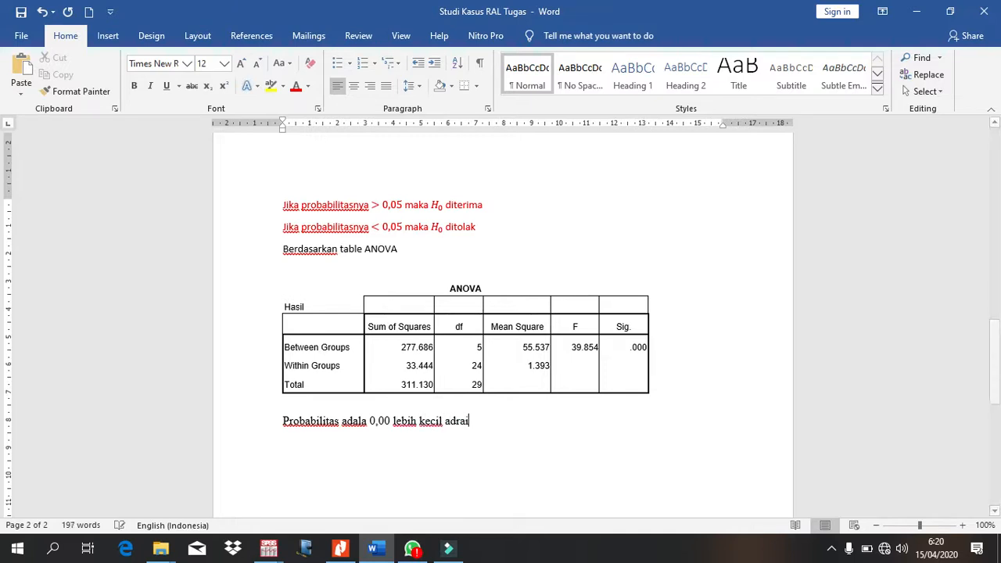
key("BackSpace")
key("BackSpace")
key("BackSpace")
key("BackSpace")
key("BackSpace")
type("dar")
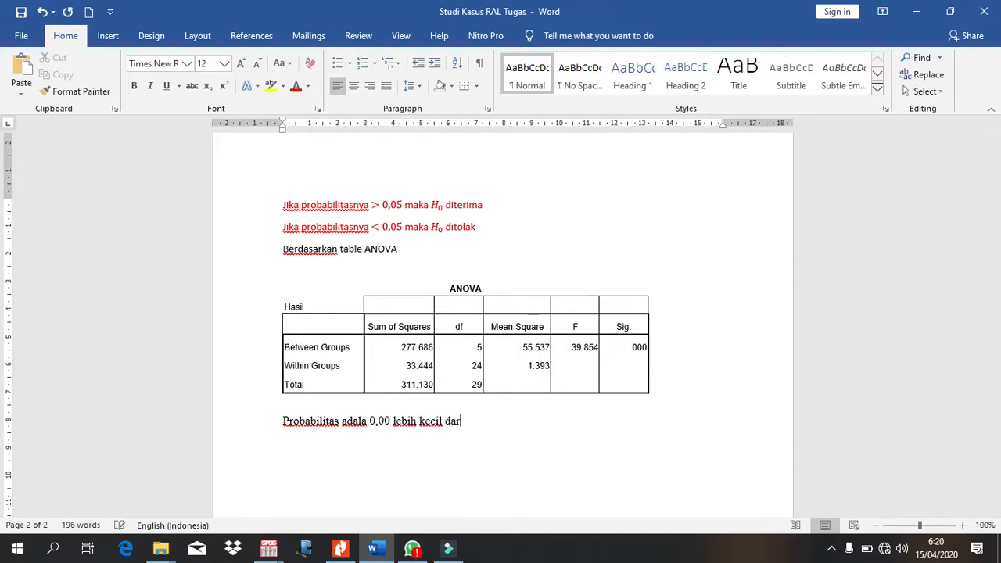
type("i 0,05")
type("artinya ")
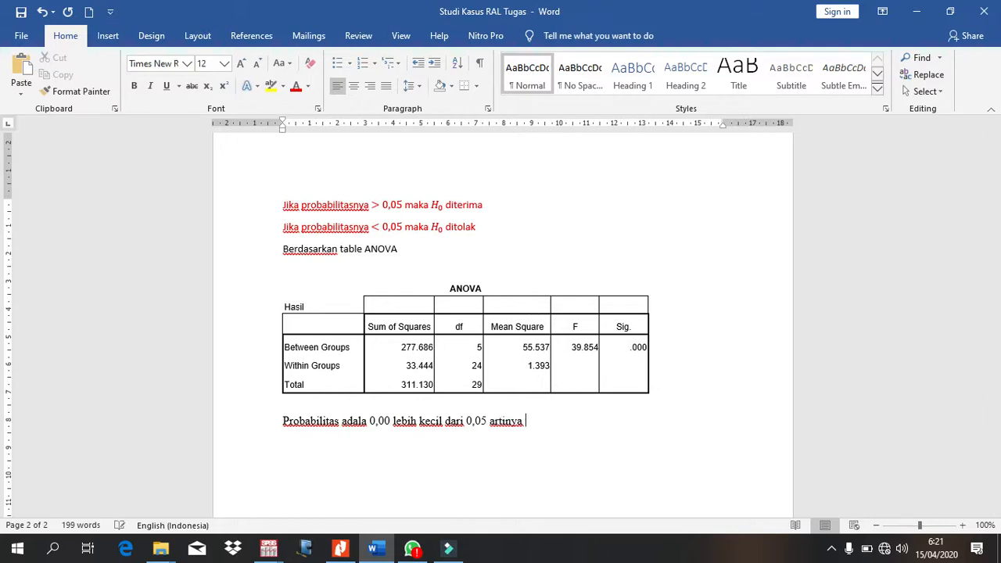
type("H")
Step: Add "H0 ditolak sehingga dapat disimpulkan" to the ANOVA interpretation
key("BackSpace")
type("H0 ditolak")
type("sehingga")
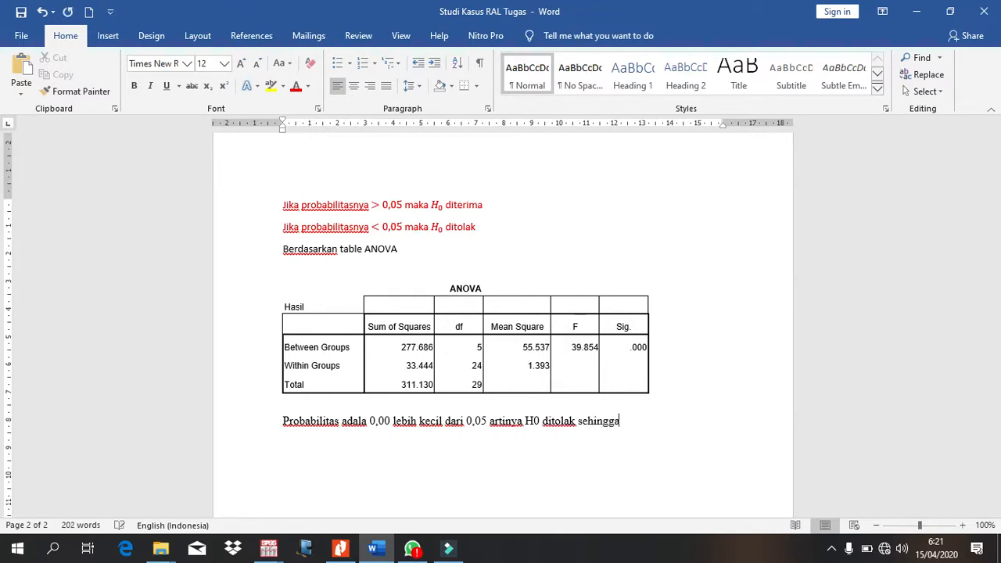
type(" daapt")
key("BackSpace")
key("BackSpace")
key("BackSpace")
key("BackSpace")
key("BackSpace")
type("apat disimpulkan ")
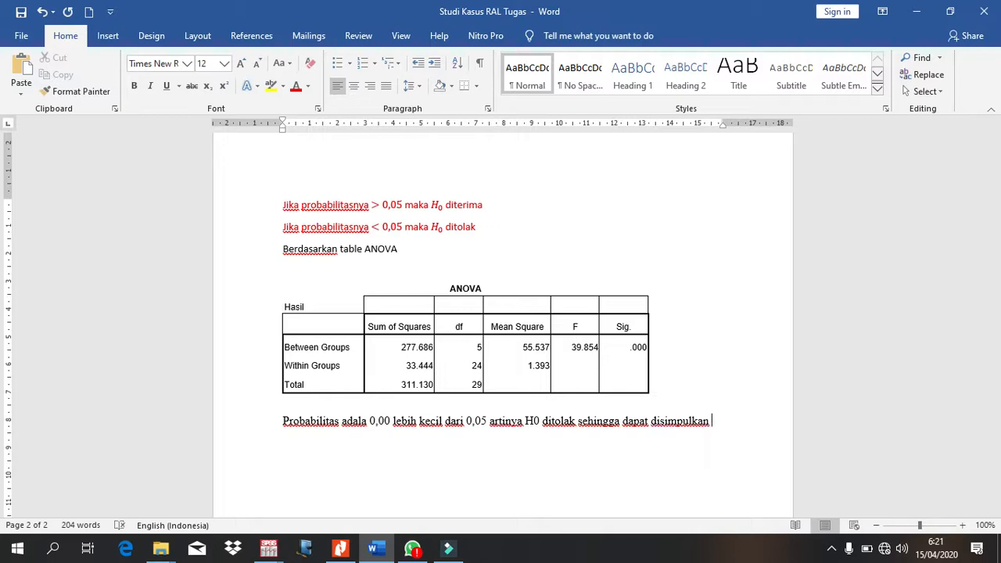
type("bahwa pupuk")
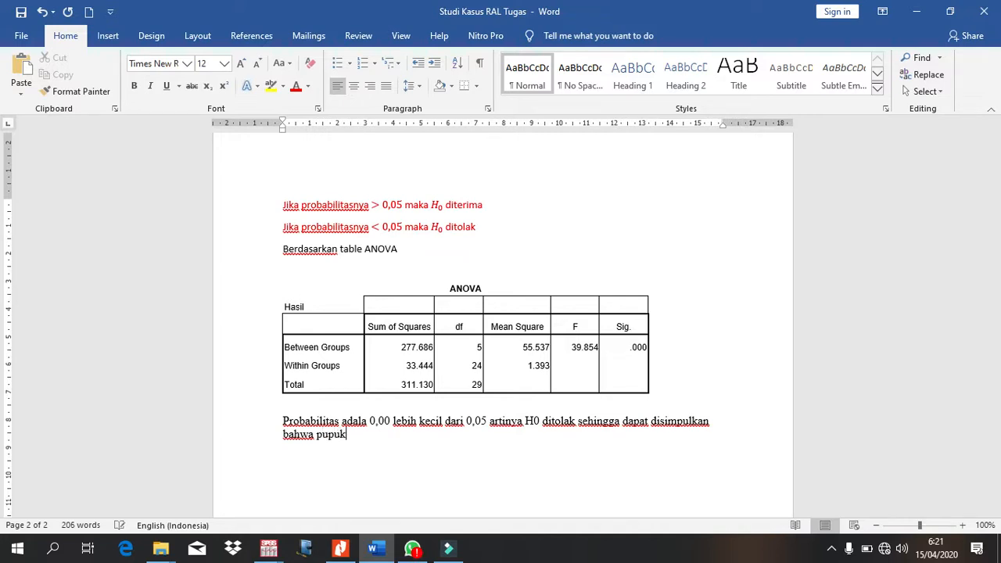
type(" urea berpengaruh n")
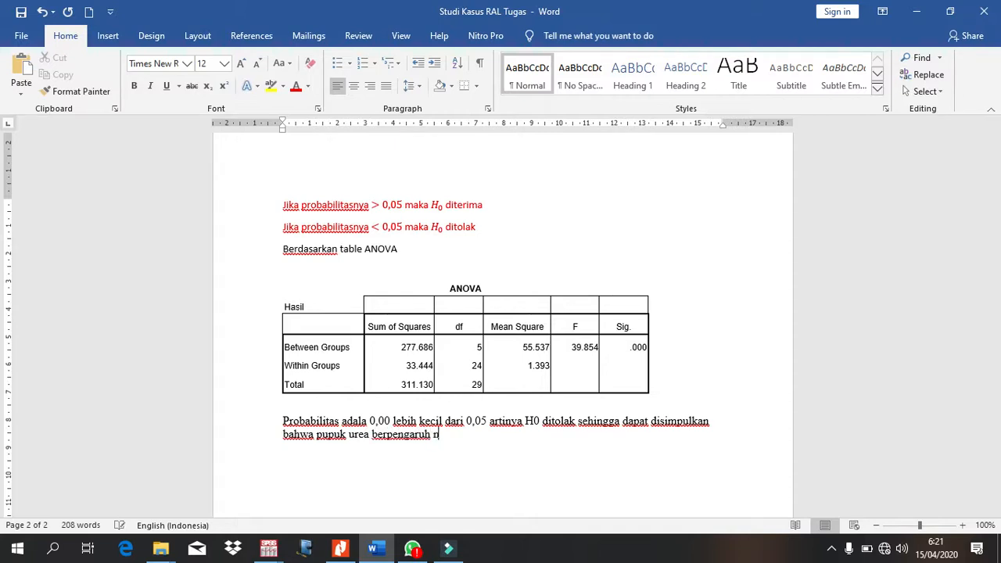
type("yata p")
Step: Continue the conclusion with "bahwa pupuk urea berpengaruh nyata"
key("BackSpace")
Step: Finish the ANOVA conclusion with "terhadap hasil jagung komposit."
type("terhadapa")
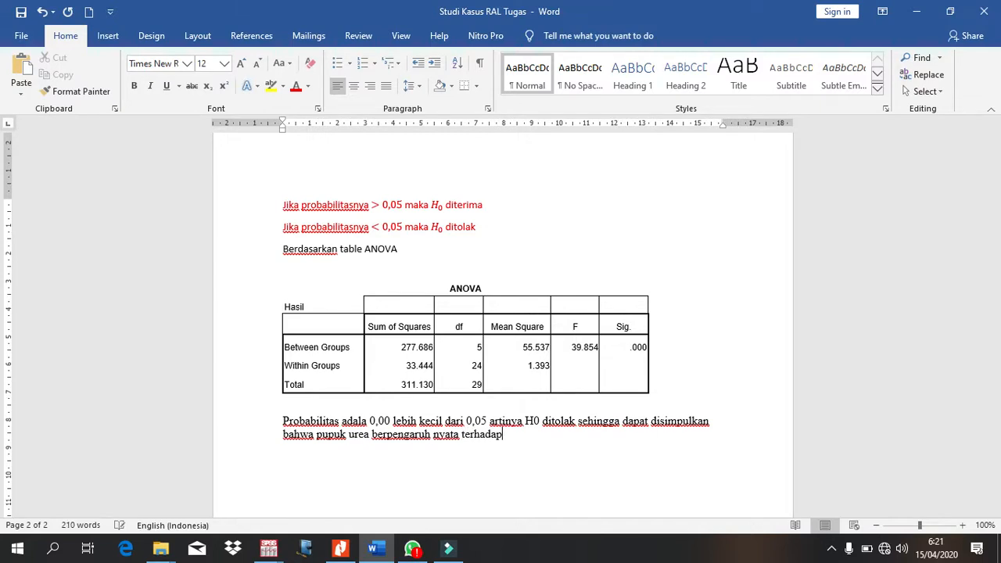
key("BackSpace")
key("BackSpace")
type("hasil jagung komposit")
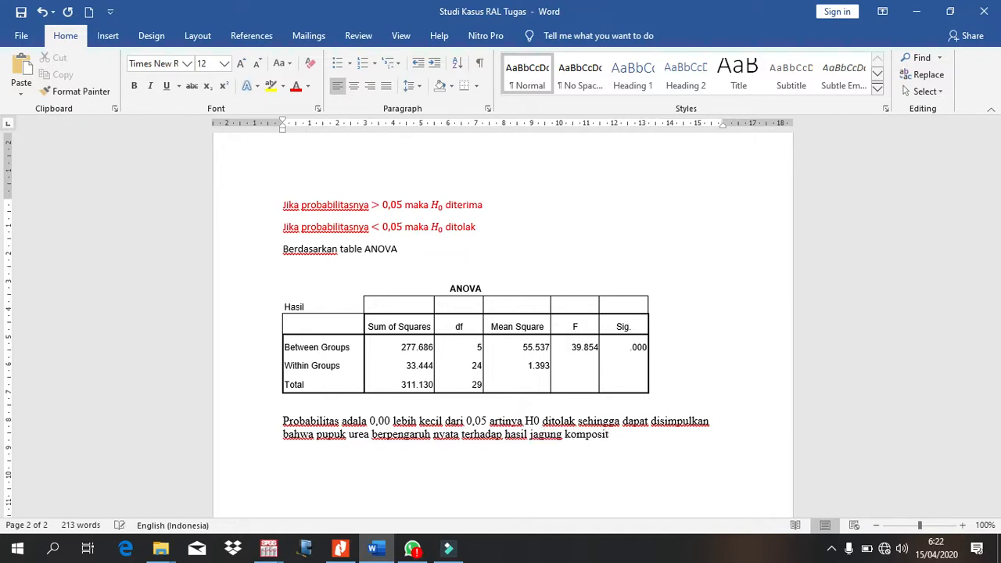
type(".")
key("BackSpace")
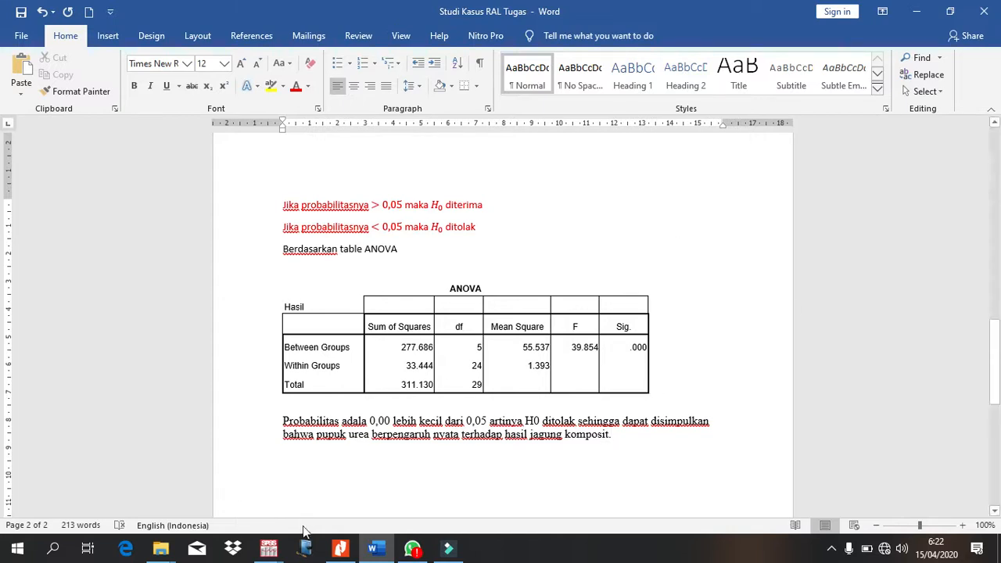
Step: Switch to the SPSS output and examine the post hoc Multiple Comparisons table and the Tukey and Duncan homogeneous subsets
mouse_move(273, 550)
left_click(318, 487)
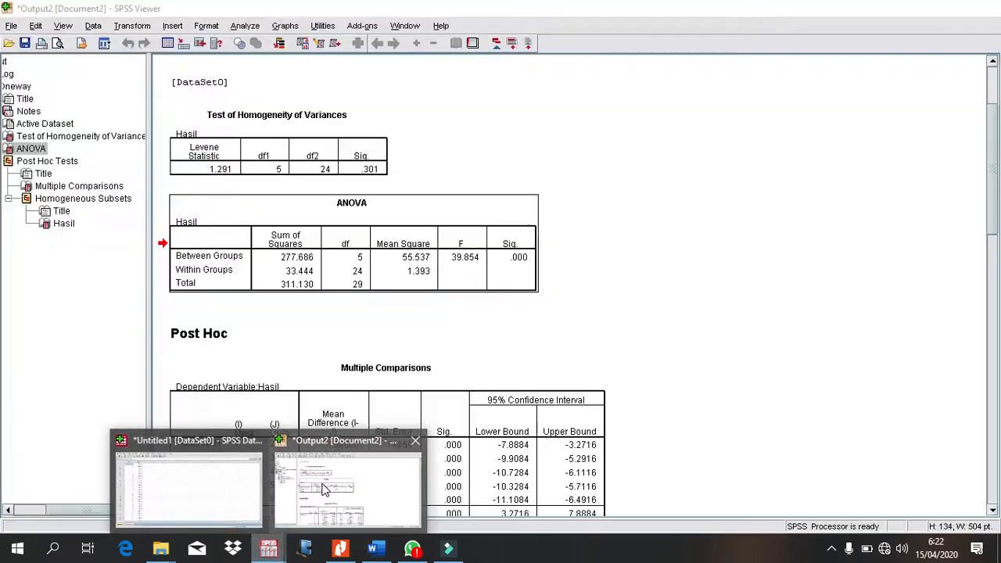
scroll(318, 486, "down", 6)
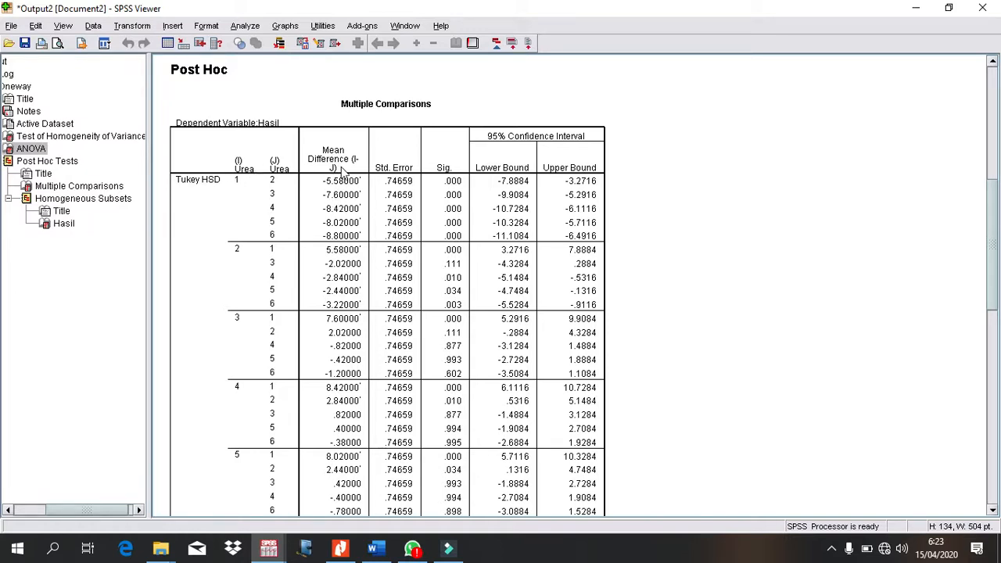
scroll(360, 204, "down", 10)
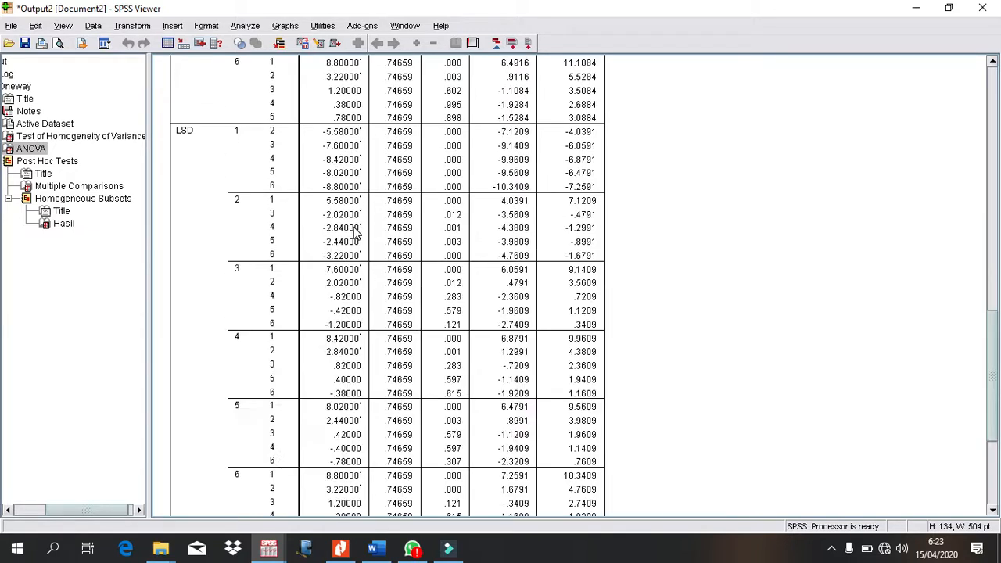
scroll(353, 230, "down", 5)
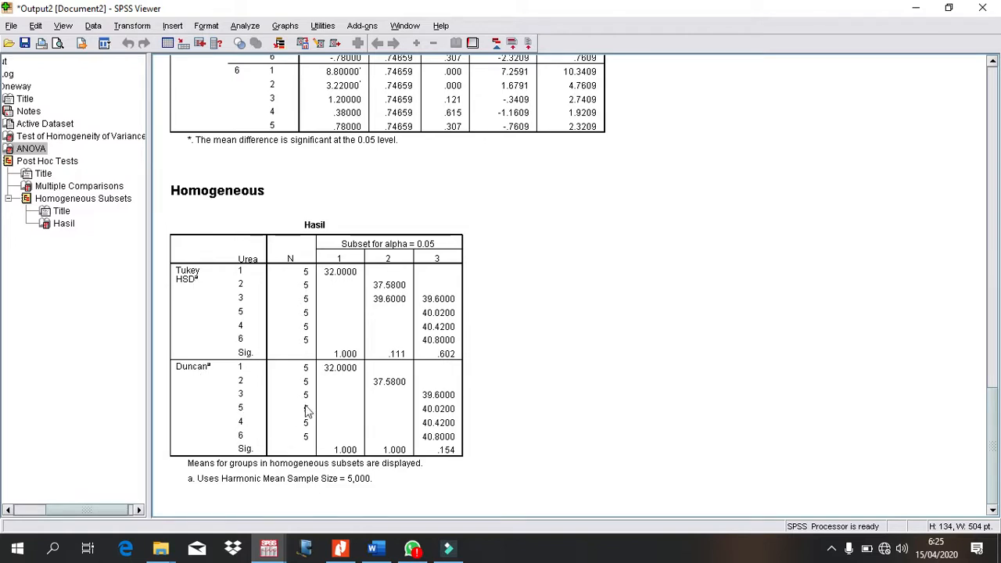
left_click(375, 550)
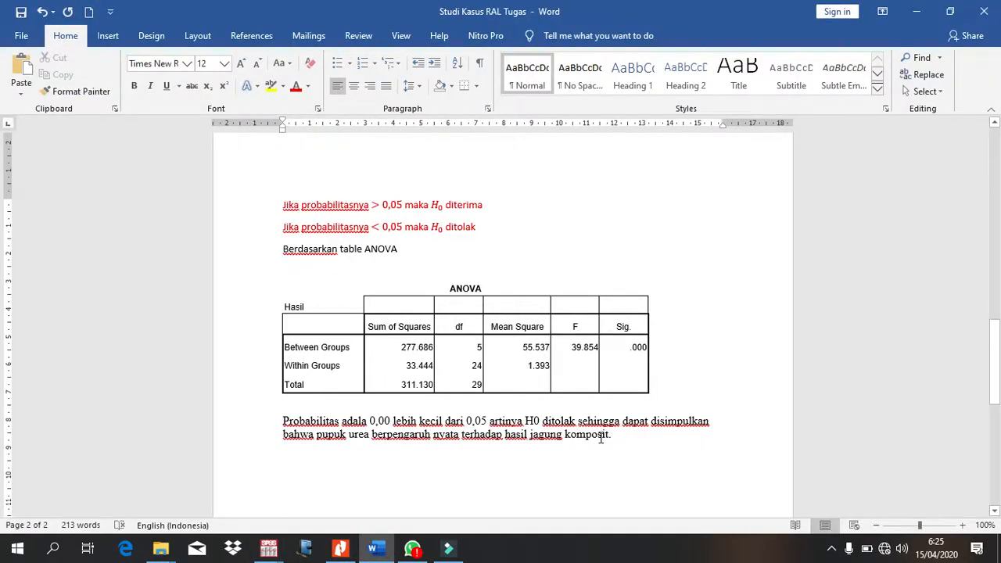
left_click(576, 446)
scroll(603, 255, "up", 10)
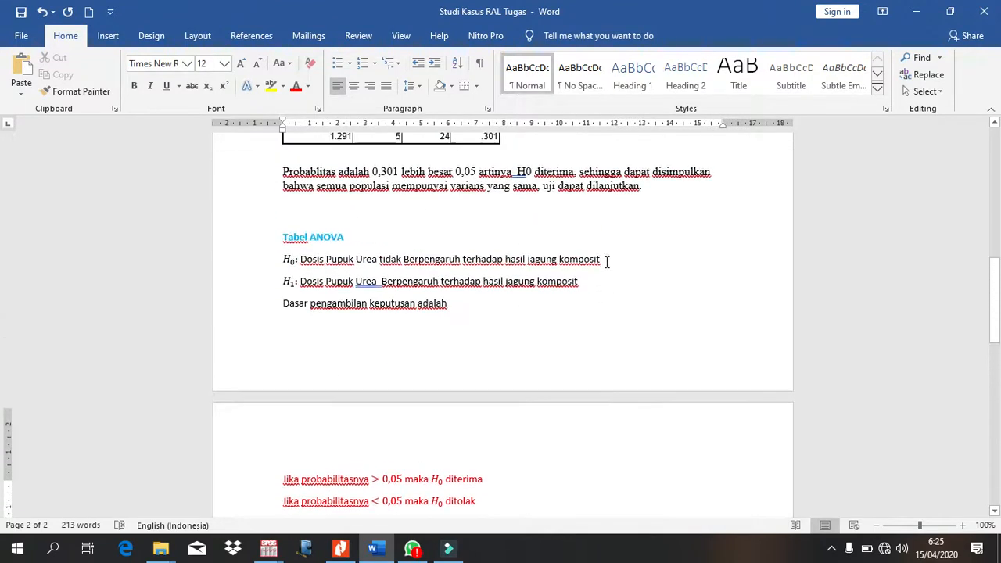
scroll(623, 268, "up", 10)
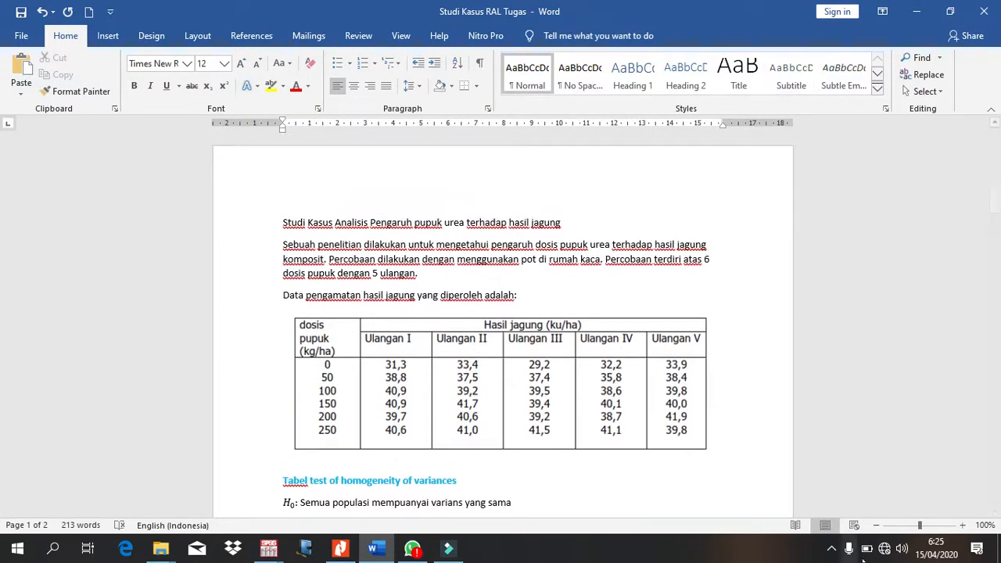
left_click(832, 548)
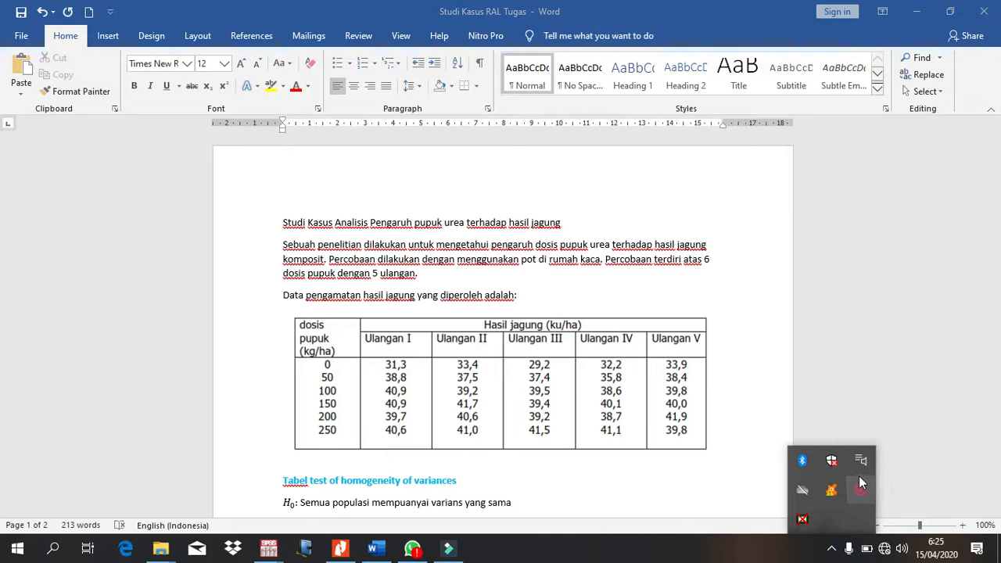